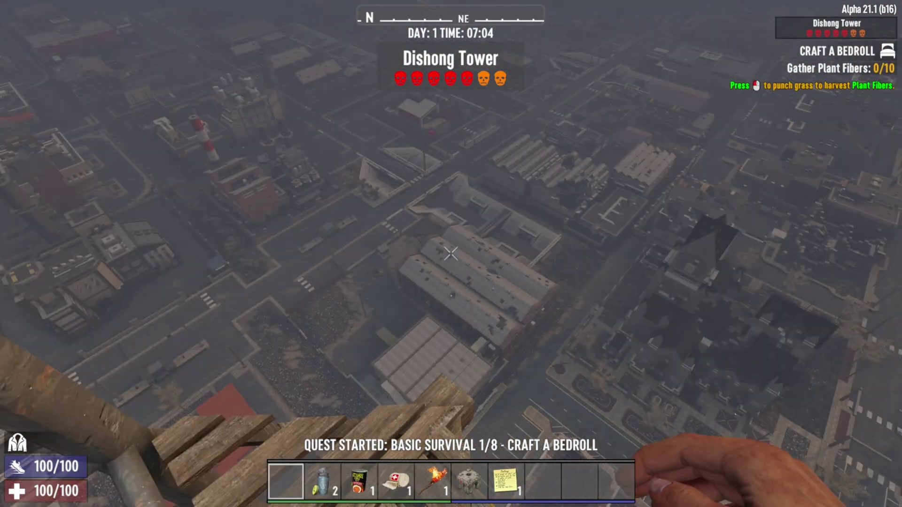
# - Climb down the Dishong Tower ladder to the platform
pyautogui.moveTo(451, 254)
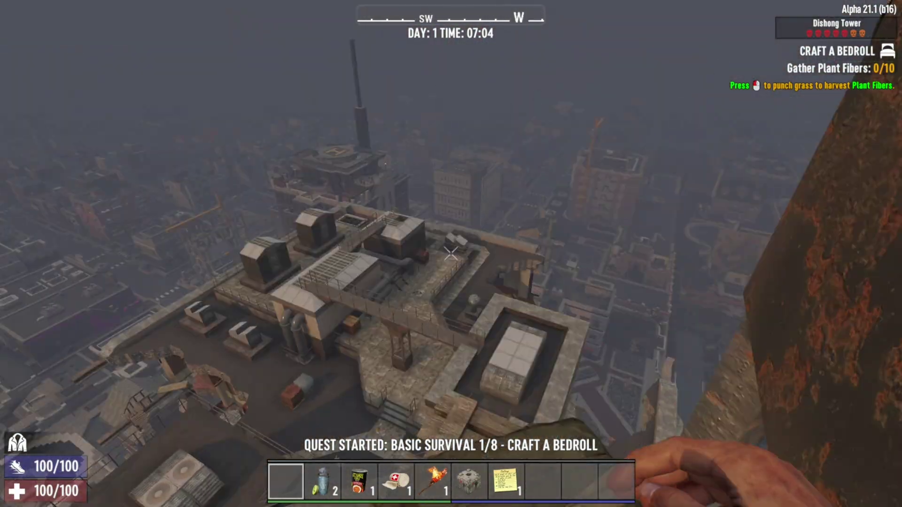
pyautogui.press('w')
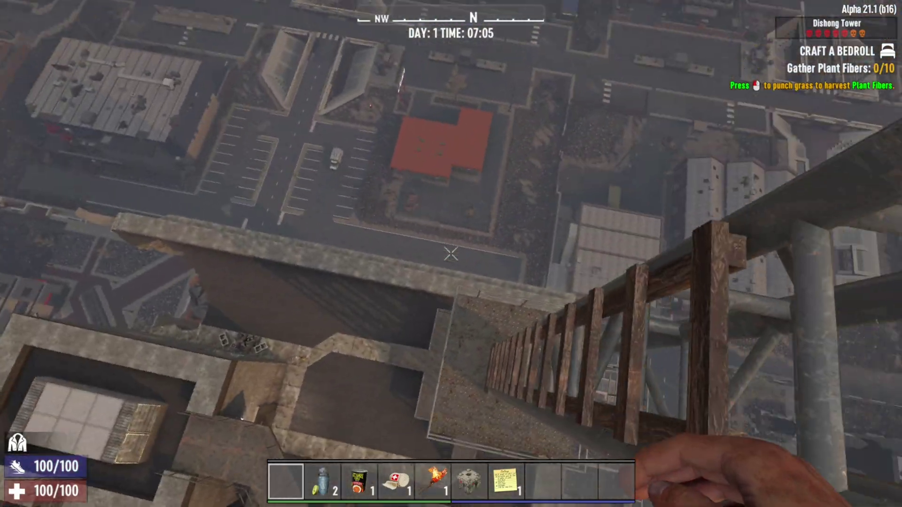
pyautogui.press('w')
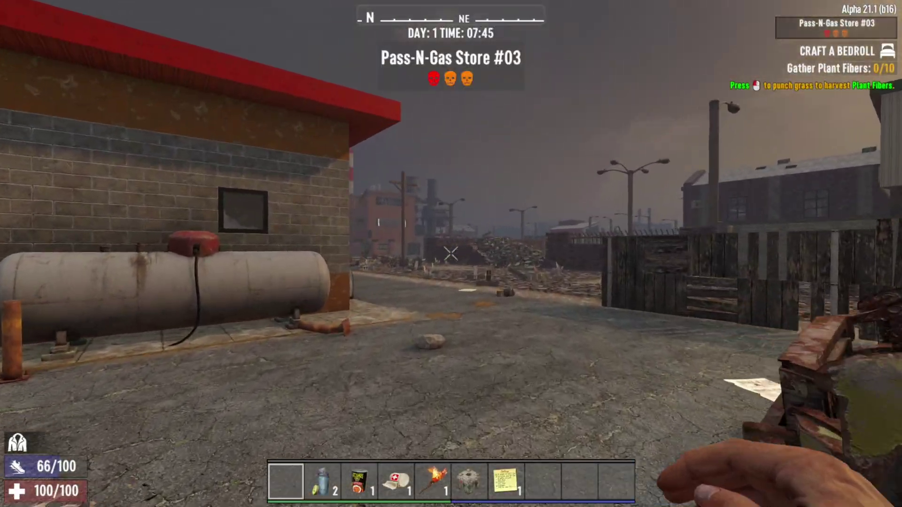
# - Sprint past Pass-N-Gas Store #03 to the street and bring up the developer console
pyautogui.hotkey('shift', 'w')
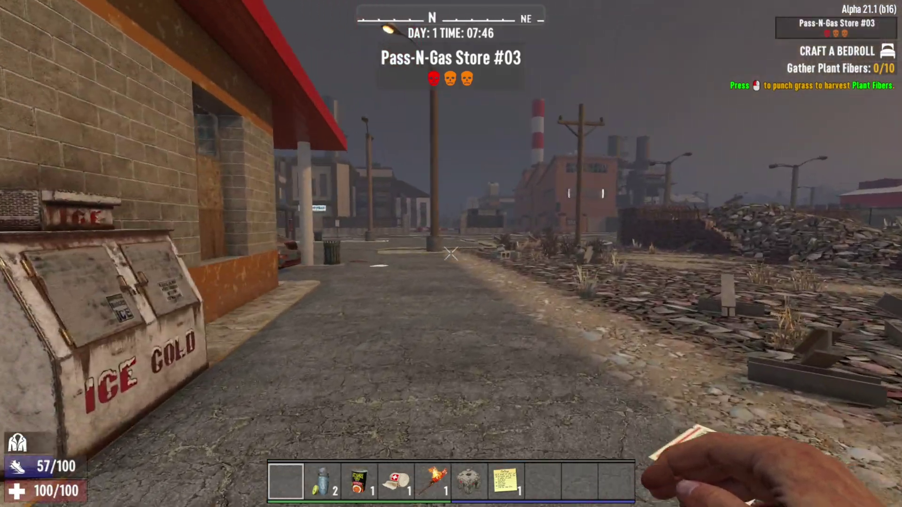
pyautogui.hotkey('shift', 'w')
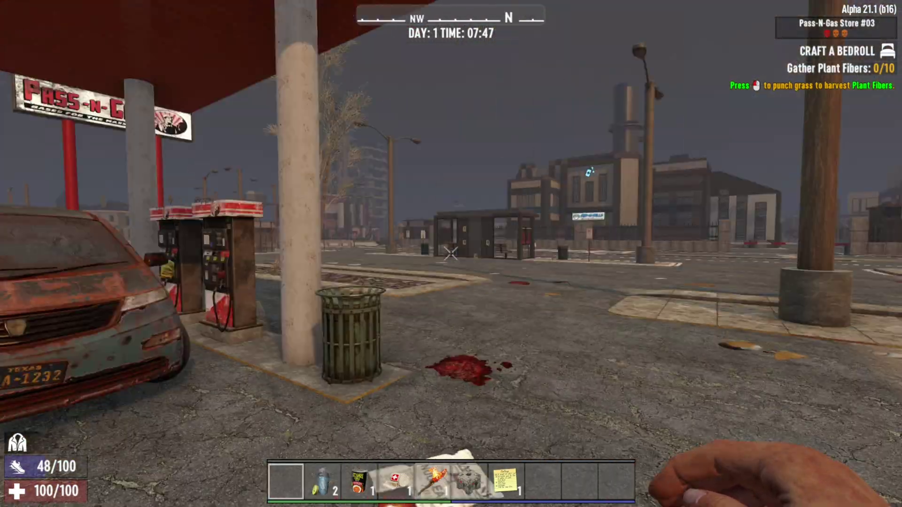
pyautogui.hotkey('shift', 'w')
pyautogui.press('w')
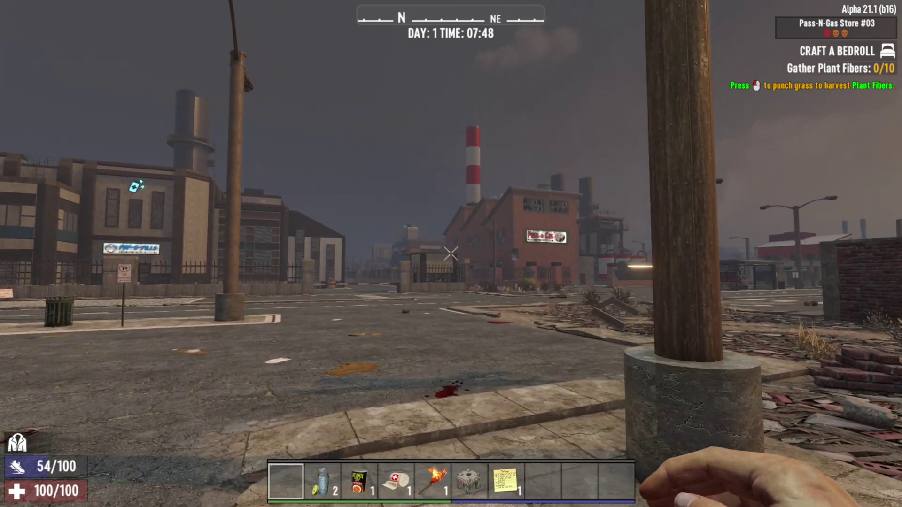
pyautogui.press('F1')
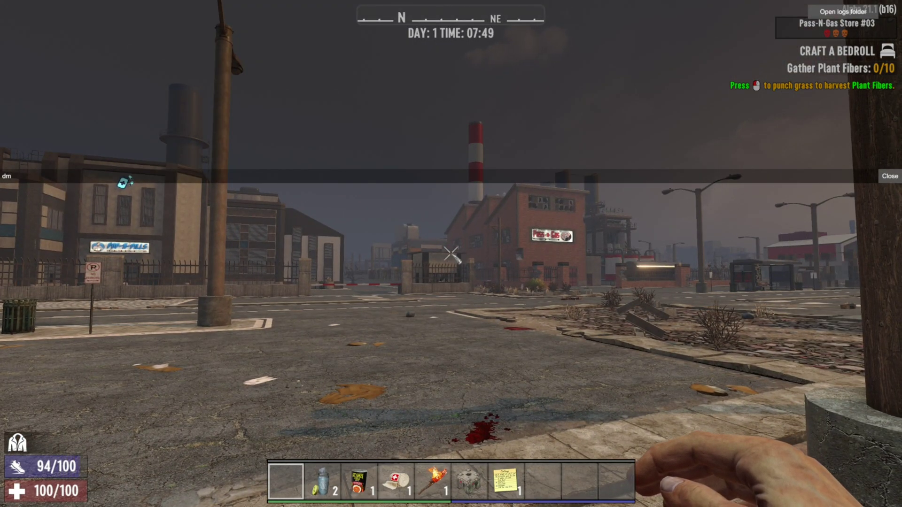
# - Run the 'dm' command to turn on debug mode, then close the console
pyautogui.press('Return')
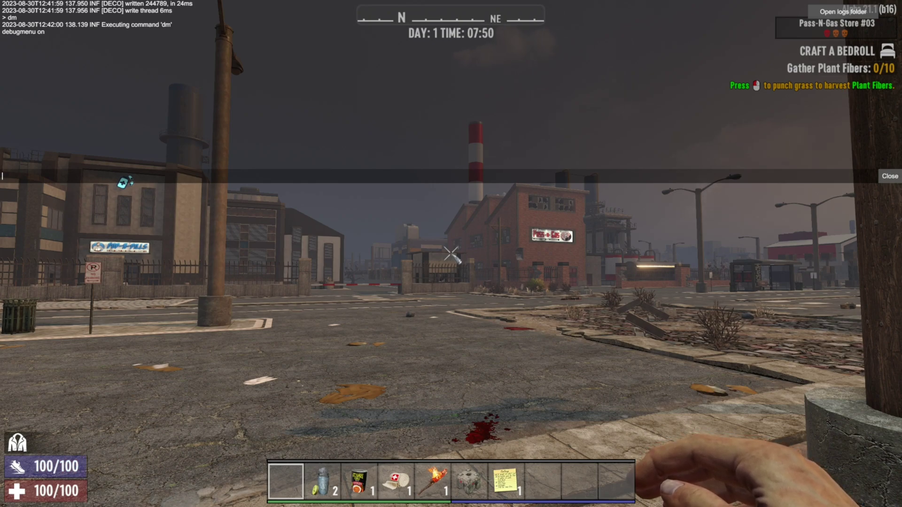
pyautogui.press('F1')
pyautogui.press('w')
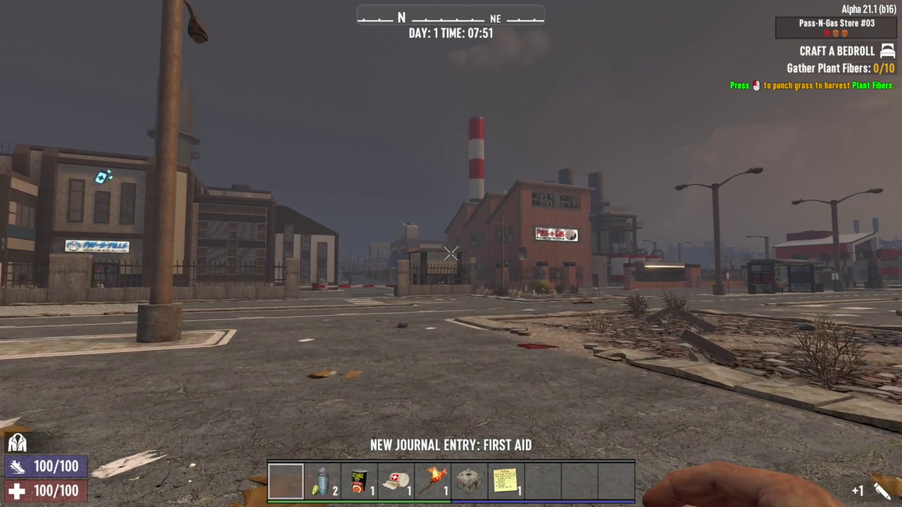
# - Enable god mode with Q and fly high above the foggy city
pyautogui.press('q')
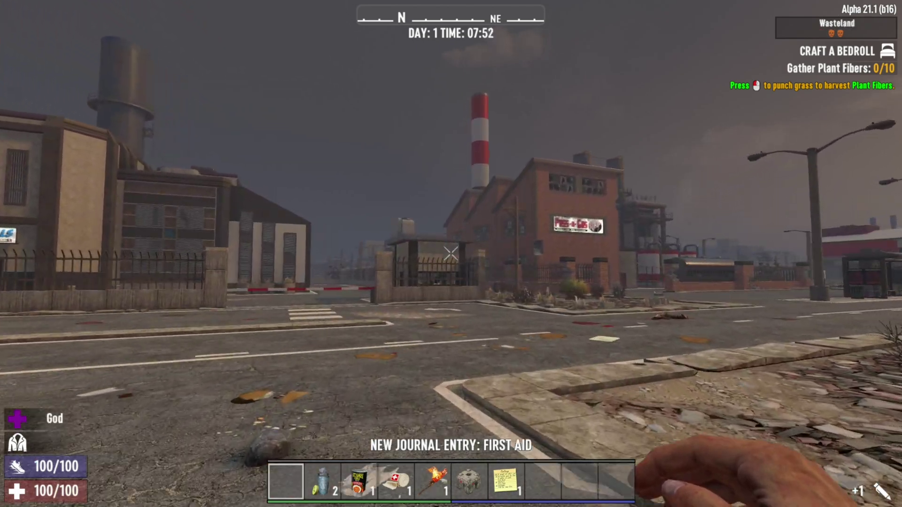
pyautogui.press('space')
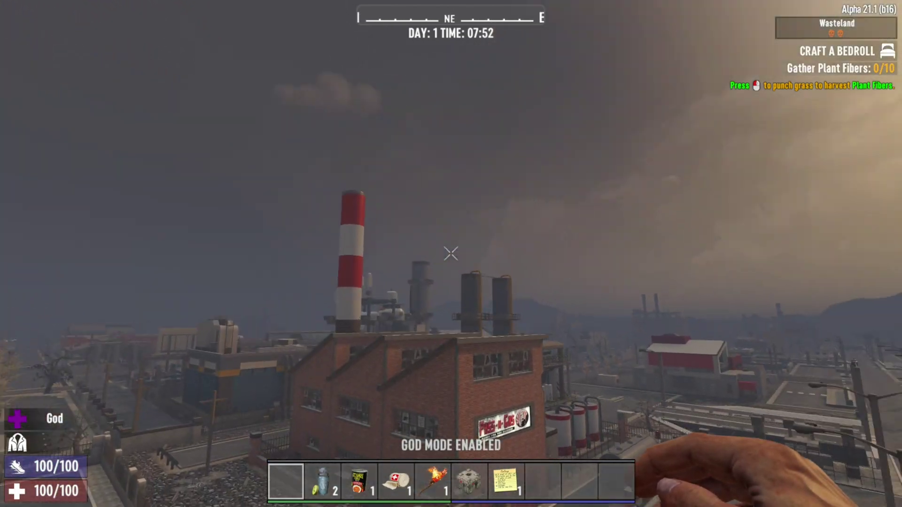
pyautogui.hotkey('shift', 'w')
pyautogui.press('space')
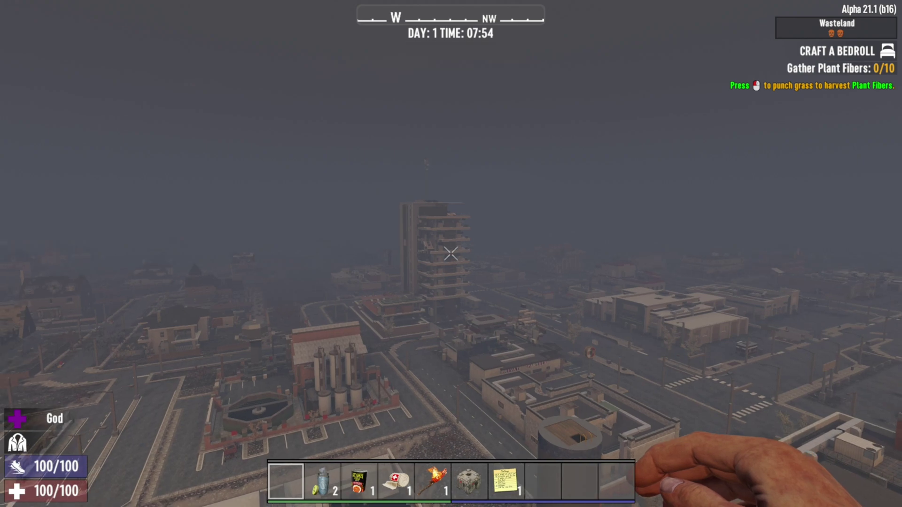
# - Clear the fog with the console command 'weather fog 0'
pyautogui.press('F1')
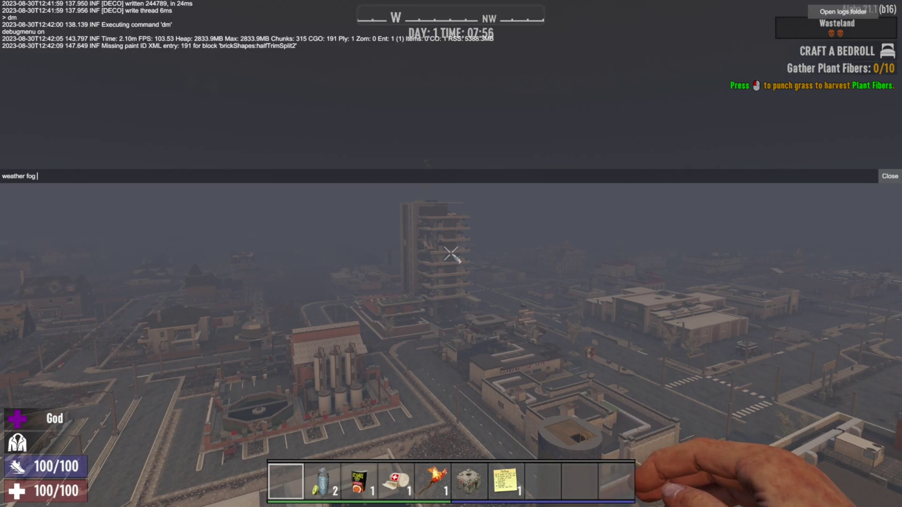
pyautogui.write('weather fog 0')
pyautogui.press('Return')
pyautogui.press('F1')
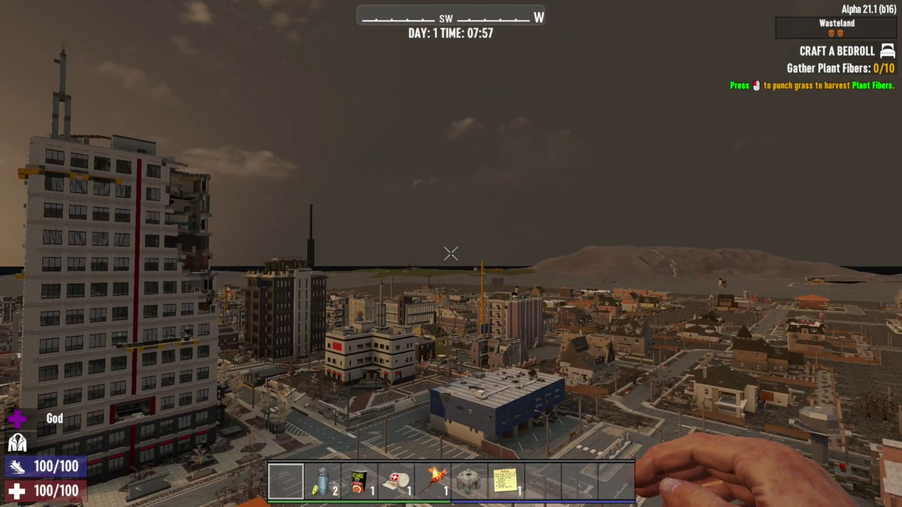
# - Fly up and out past the city into the Pine Forest
pyautogui.press('w')
pyautogui.press('space')
pyautogui.press('w')
pyautogui.press('space')
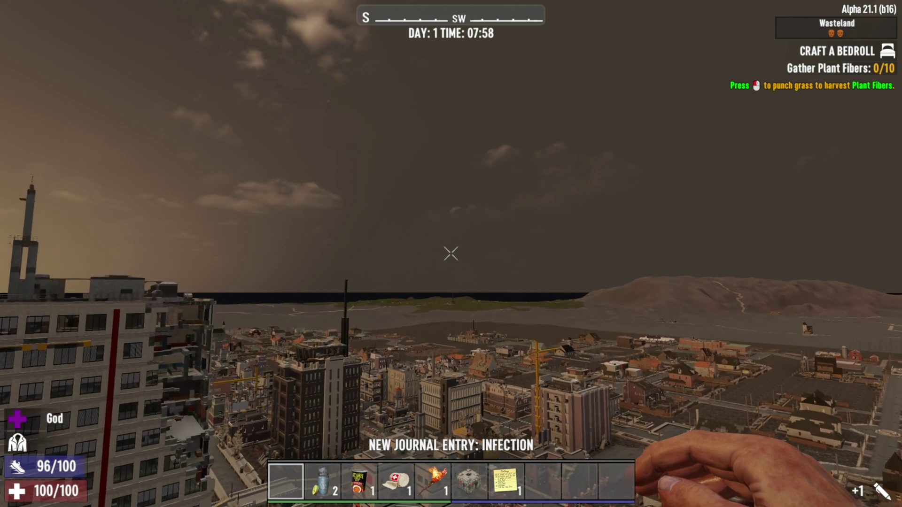
pyautogui.press('w')
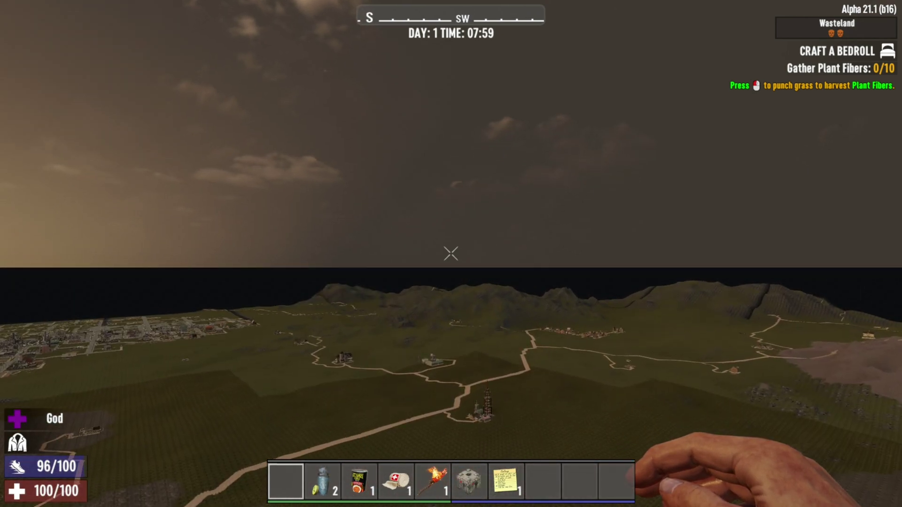
pyautogui.press('w')
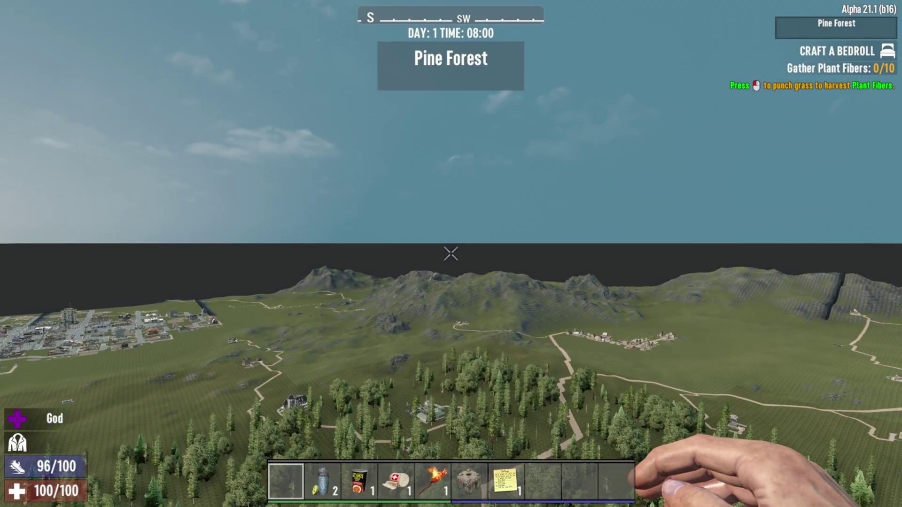
# - Turn south over the city and snowy hills, then dive down onto the forest road
pyautogui.press('w')
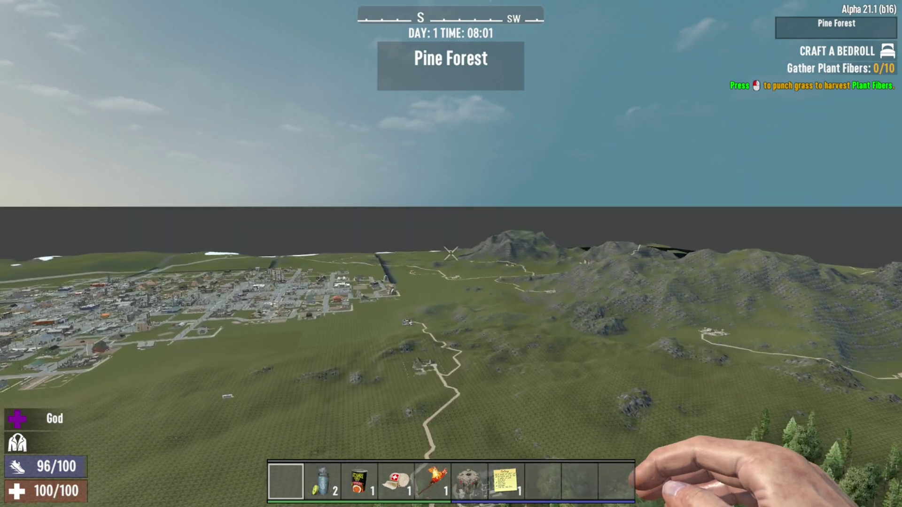
pyautogui.press('w')
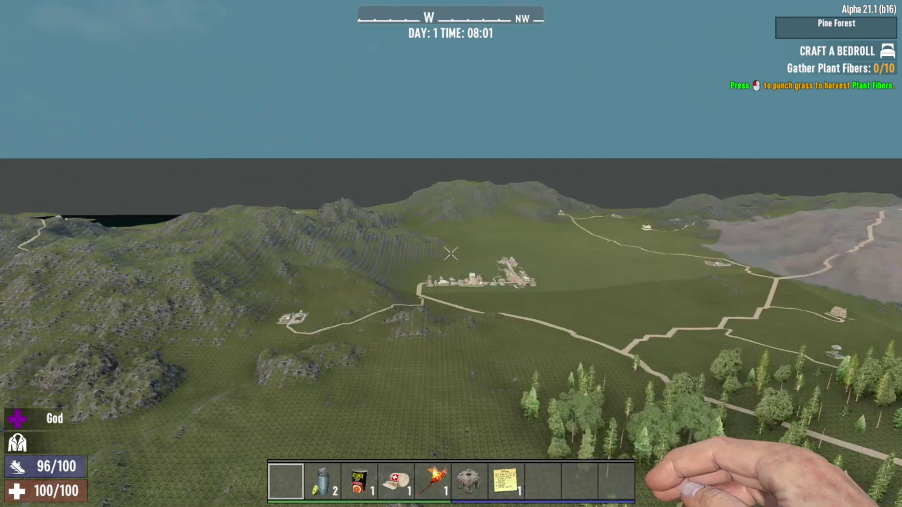
pyautogui.press('w')
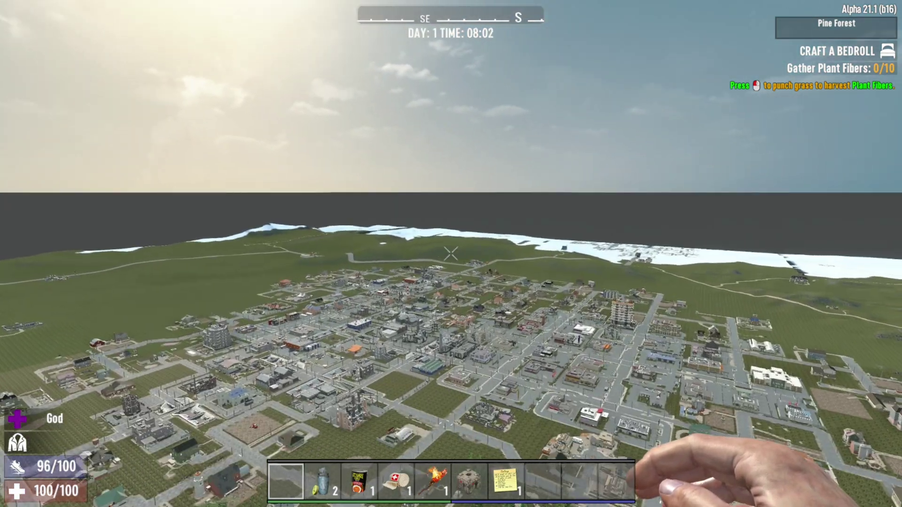
pyautogui.press('w')
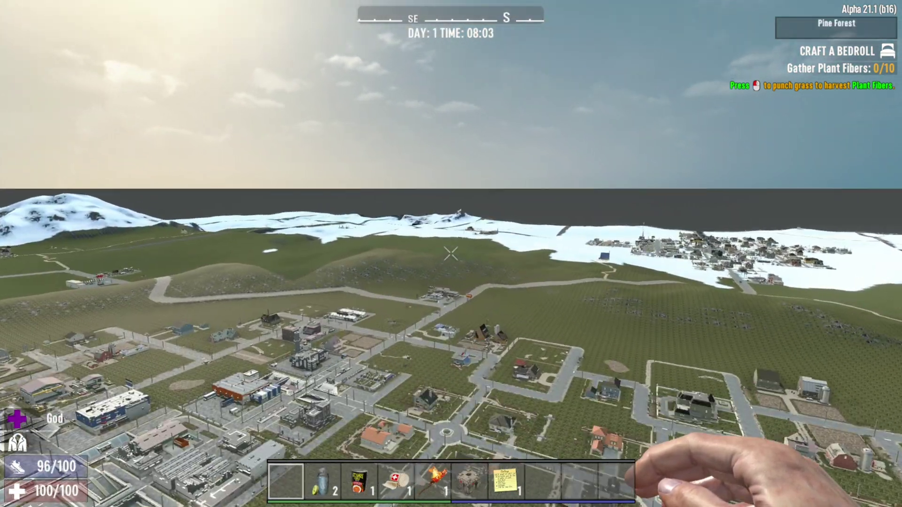
pyautogui.press('w')
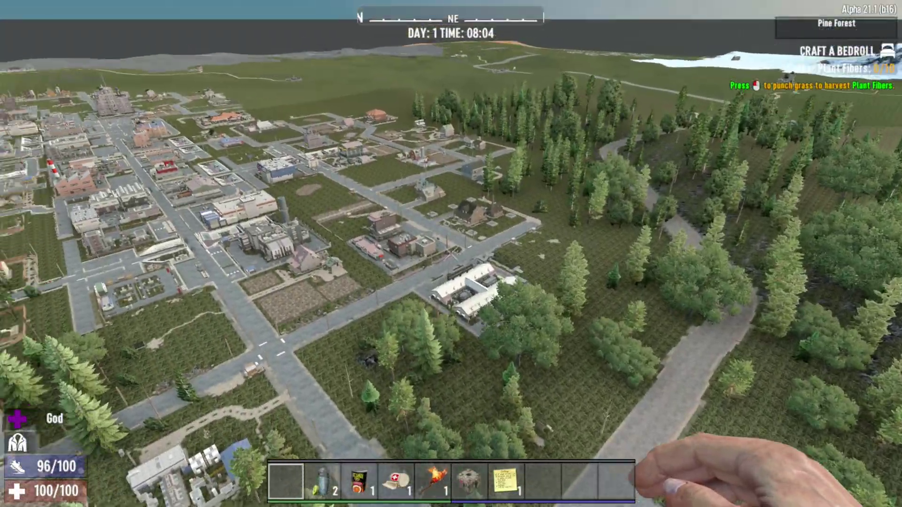
pyautogui.press('w')
pyautogui.press('w')
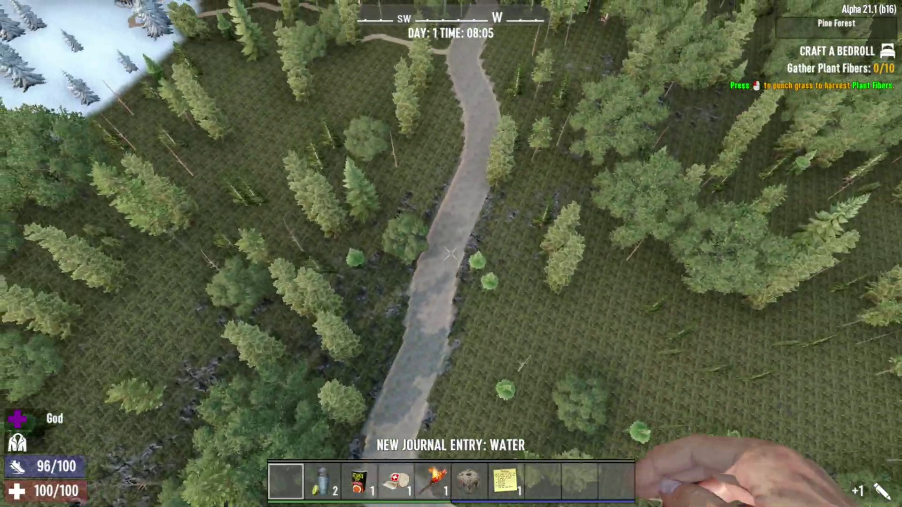
pyautogui.press('w')
pyautogui.press('w')
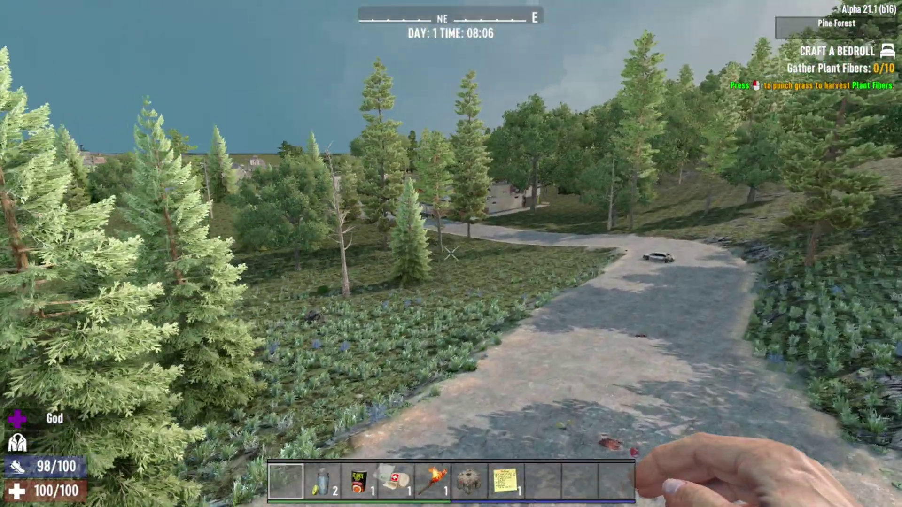
# - Turn off god mode, land on the Pine Forest road and walk toward the trees
pyautogui.press('q')
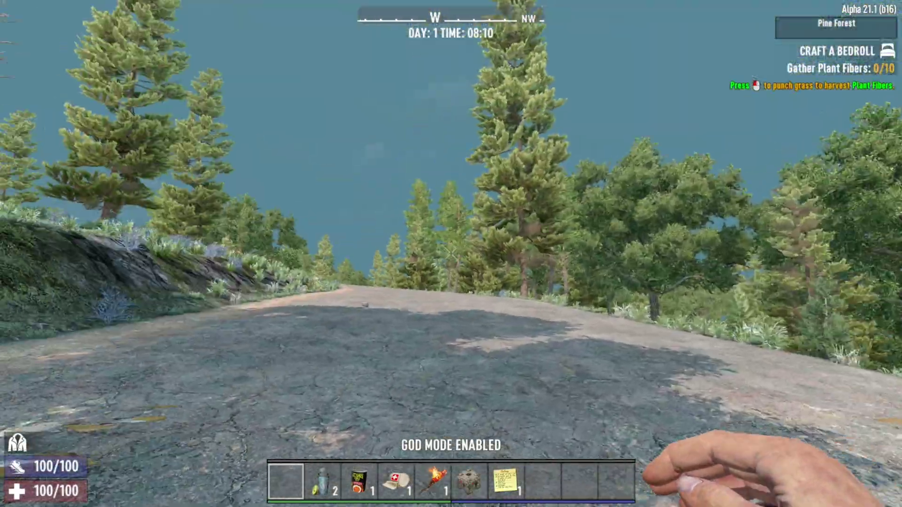
pyautogui.hotkey('shift', 'w')
pyautogui.hotkey('shift', 'w')
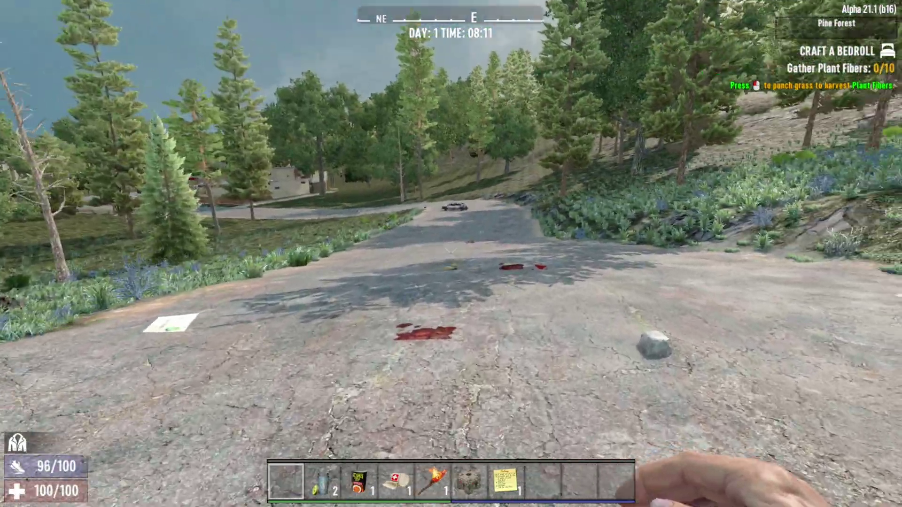
pyautogui.press('w')
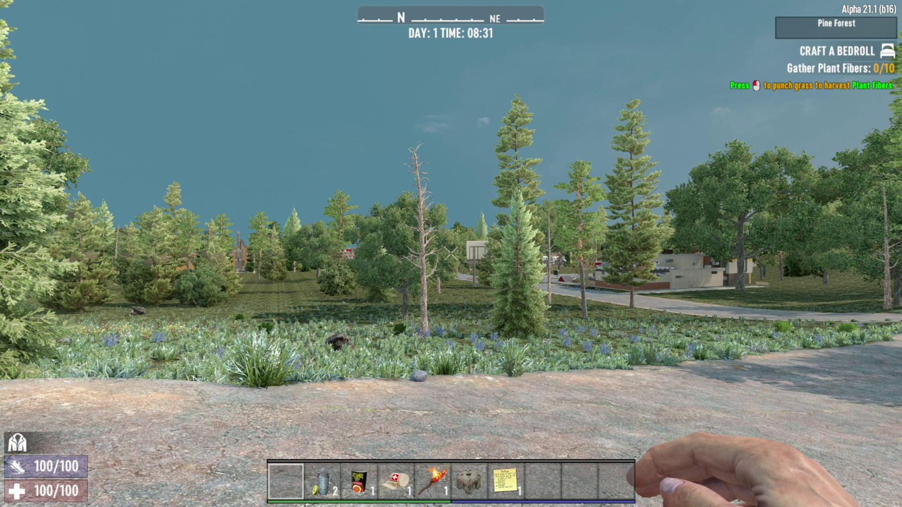
# - Toggle the F3 debug overlay, then open the Ilenehi Mountains spawnpoints.xml with Notepad
pyautogui.press('F3')
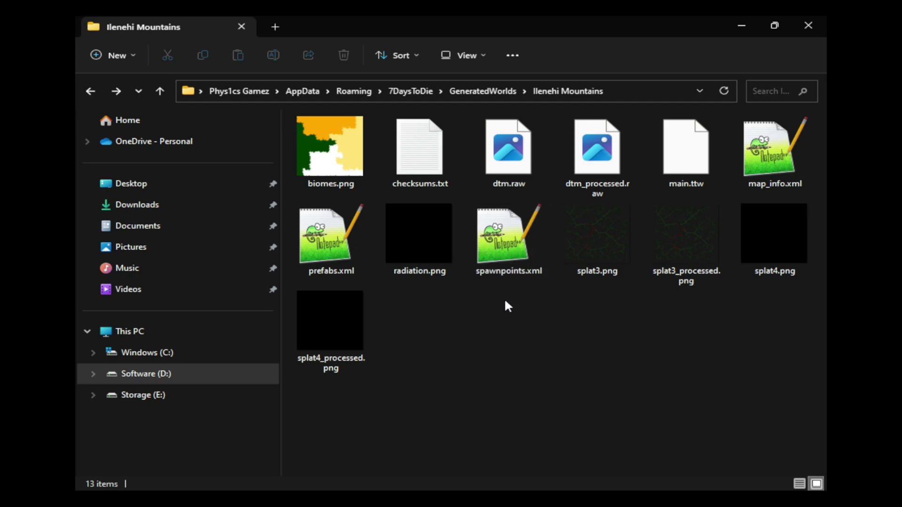
pyautogui.rightClick(502, 242)
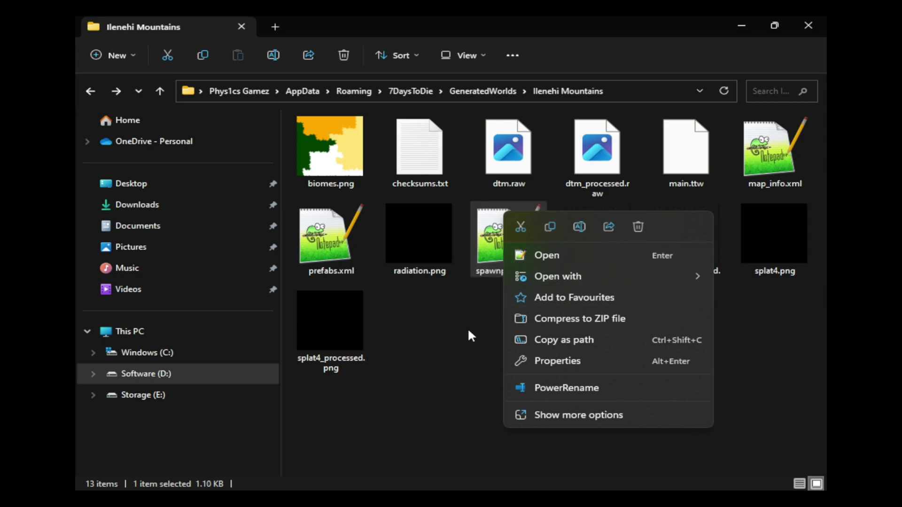
pyautogui.moveTo(544, 276)
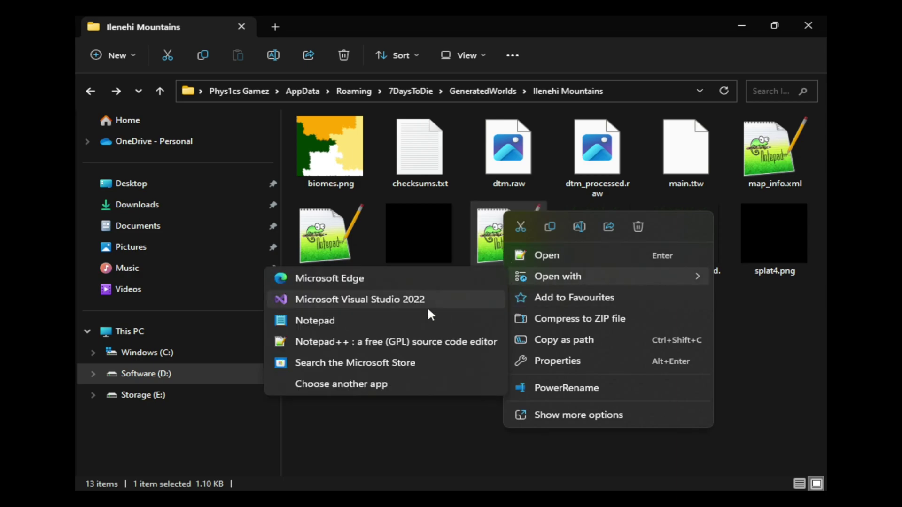
pyautogui.click(413, 323)
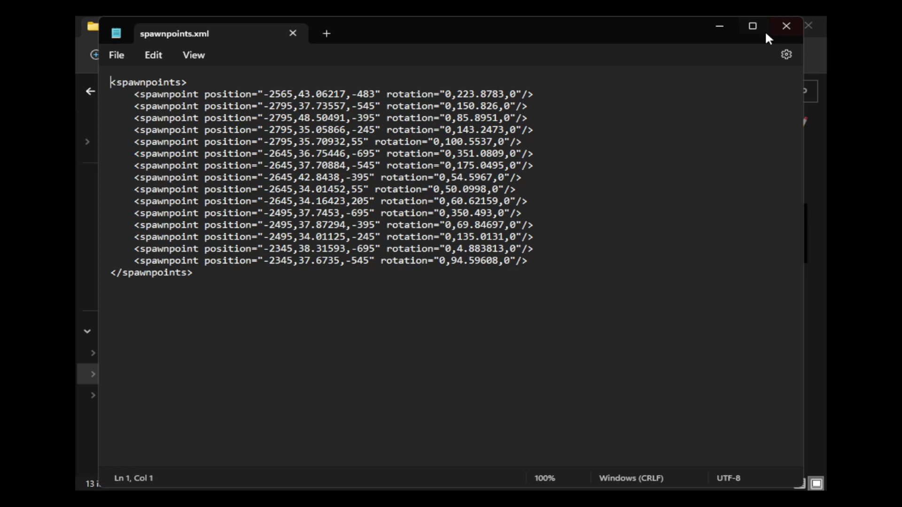
# - Maximize Notepad and zoom the spawnpoints.xml text to 160%
pyautogui.click(757, 30)
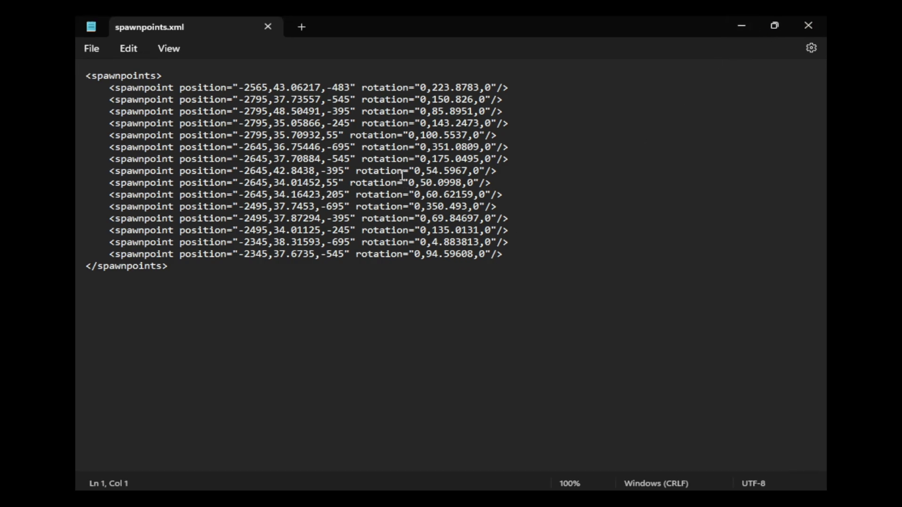
pyautogui.scroll(5, 402, 176)
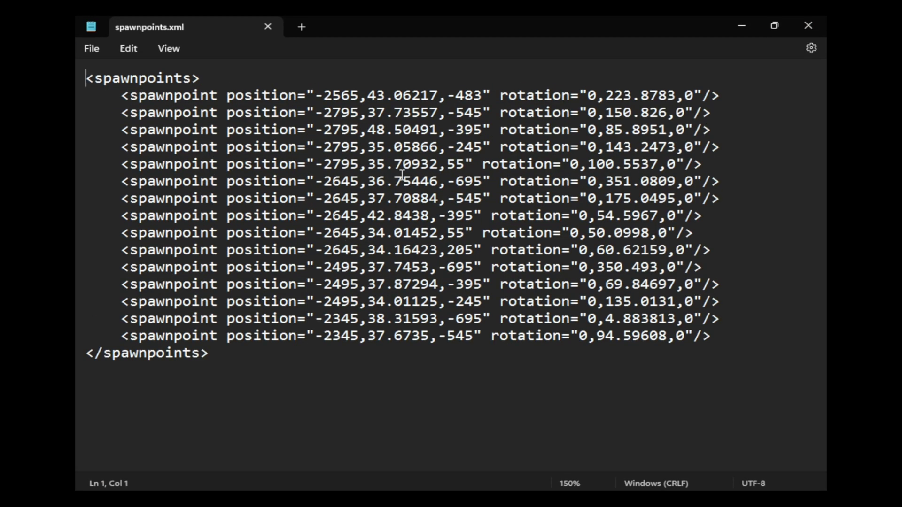
pyautogui.scroll(1, 402, 175)
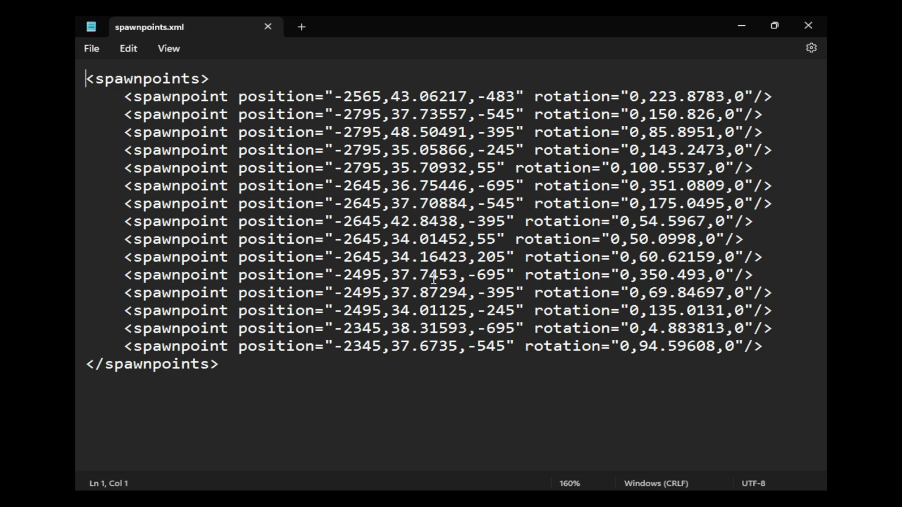
# - Delete every spawnpoint line after the first entry at -2565,43.06217,-483
pyautogui.moveTo(793, 352); pyautogui.dragTo(77, 127)
pyautogui.press('Delete')
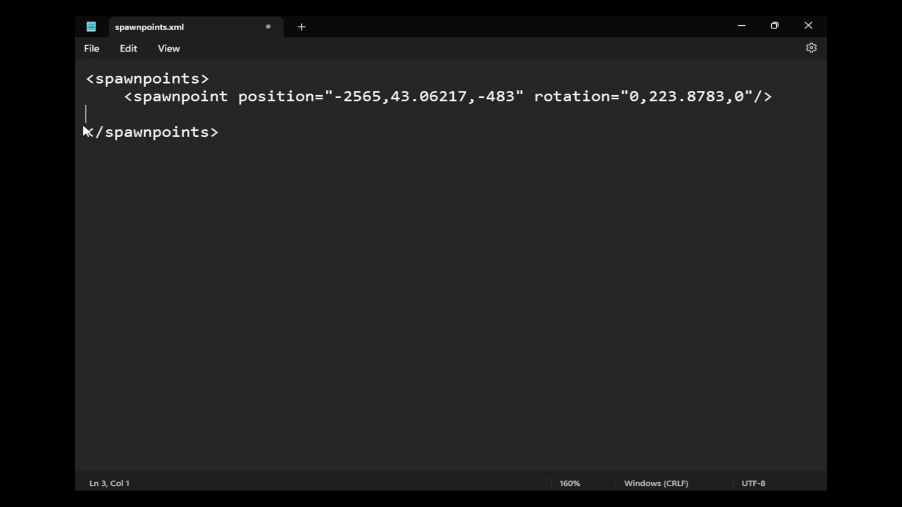
pyautogui.press('Delete')
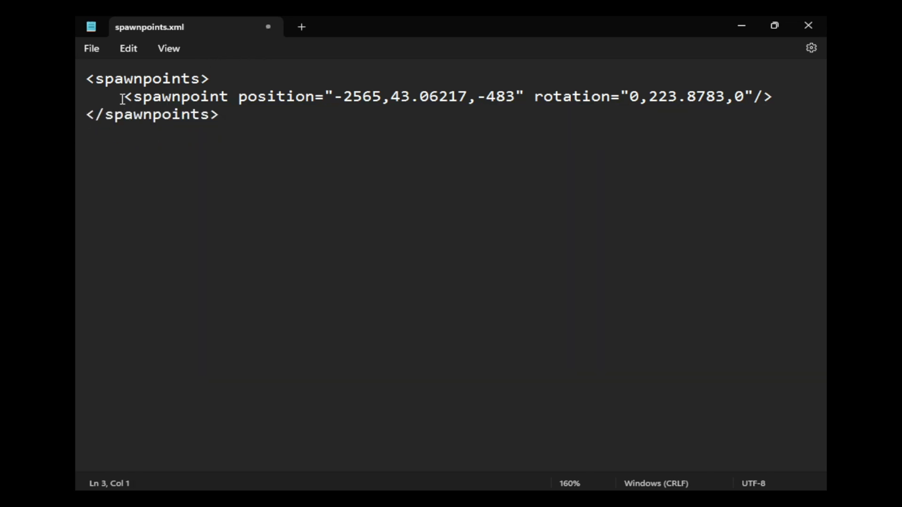
# - Copy the remaining spawnpoint line, paste a duplicate, then delete the duplicate again
pyautogui.moveTo(125, 96); pyautogui.dragTo(221, 98)
pyautogui.click(786, 91)
pyautogui.tripleClick(777, 93)
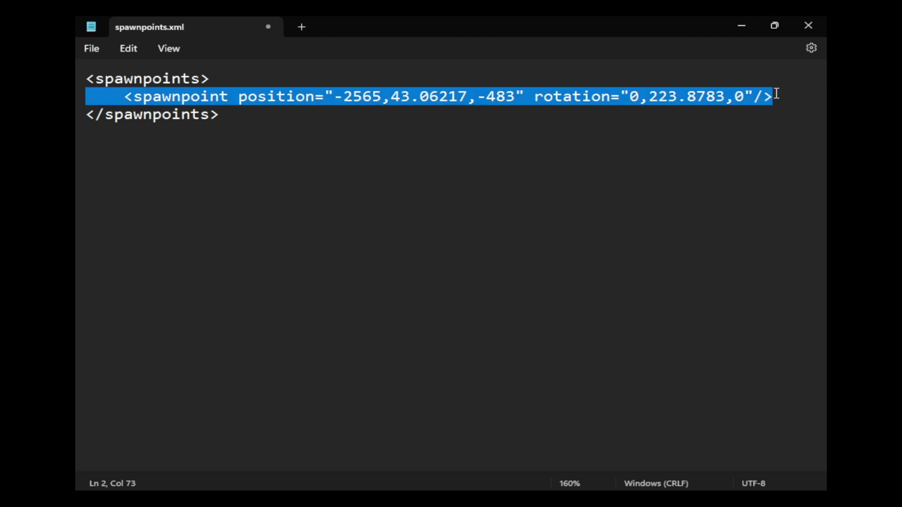
pyautogui.hotkey('ctrl', 'c')
pyautogui.click(775, 94)
pyautogui.press('Return')
pyautogui.hotkey('ctrl', 'v')
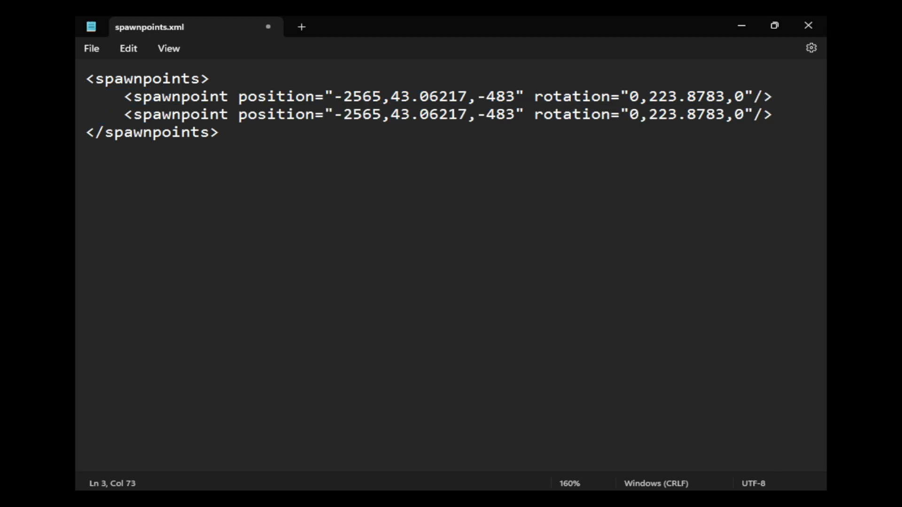
pyautogui.hotkey('shift', 'Home')
pyautogui.press('Delete')
pyautogui.press('Delete')
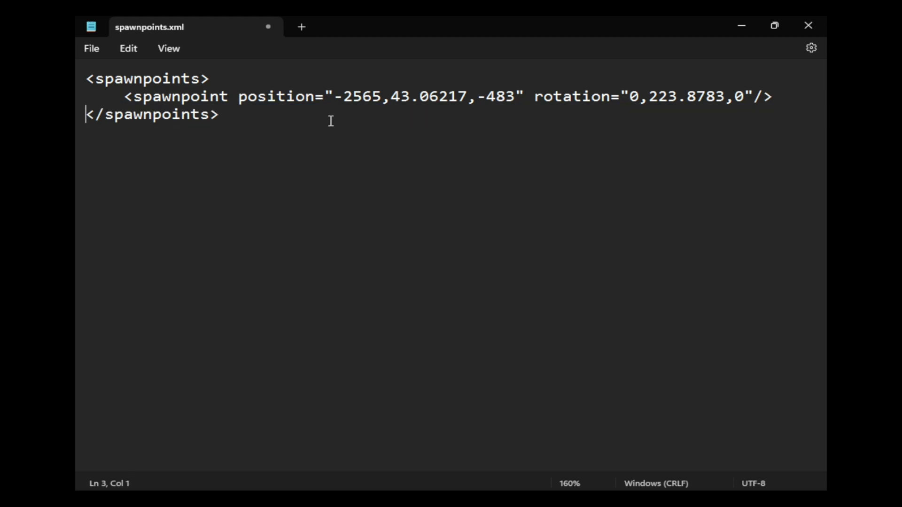
pyautogui.moveTo(333, 96); pyautogui.dragTo(513, 98)
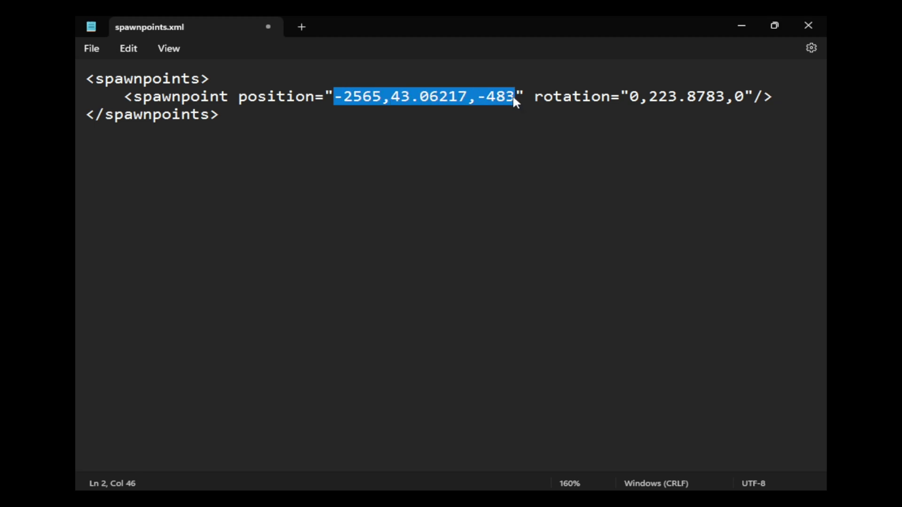
# - Replace the spawn position with the new coordinates -1674.2,45.4,-699.4
pyautogui.moveTo(630, 96); pyautogui.dragTo(746, 98)
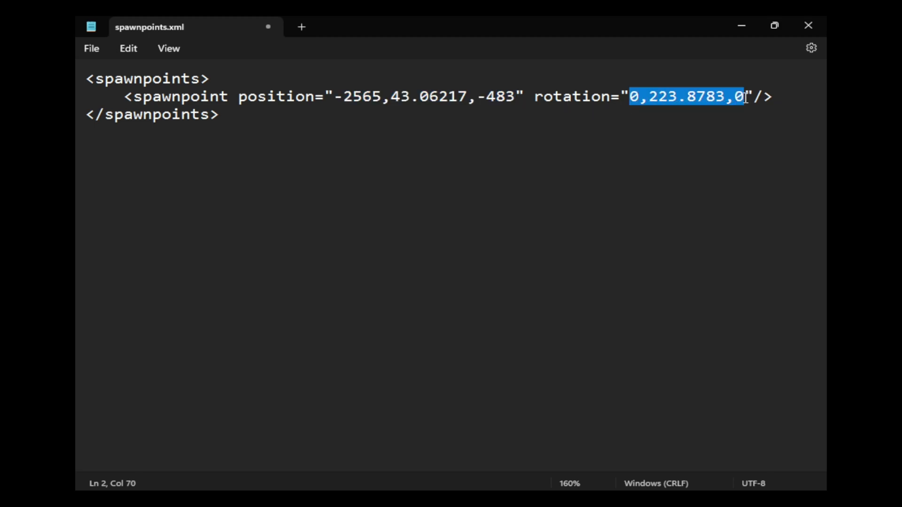
pyautogui.click(666, 160)
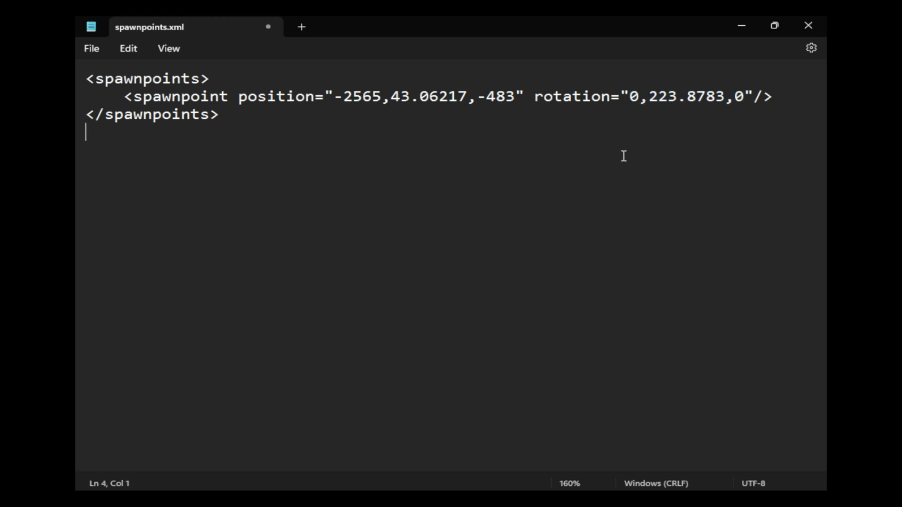
pyautogui.hotkey('ctrl', 'z')
pyautogui.moveTo(334, 97); pyautogui.dragTo(517, 96)
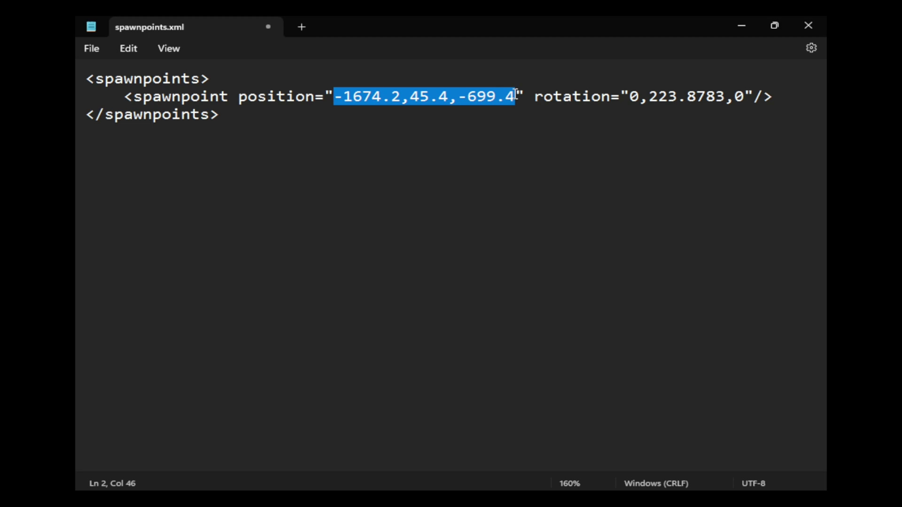
pyautogui.click(468, 98)
pyautogui.doubleClick(469, 98)
pyautogui.click(460, 96)
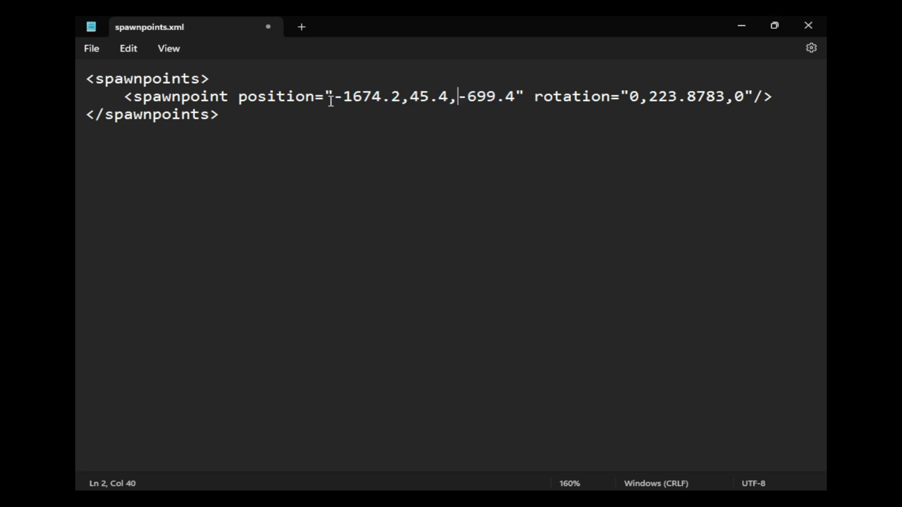
pyautogui.moveTo(344, 98); pyautogui.dragTo(356, 98)
pyautogui.click(399, 96)
# - Change the rotation angle from 223.8783 to 23.5, giving rotation 0,23.5,0
pyautogui.moveTo(650, 98); pyautogui.dragTo(723, 99)
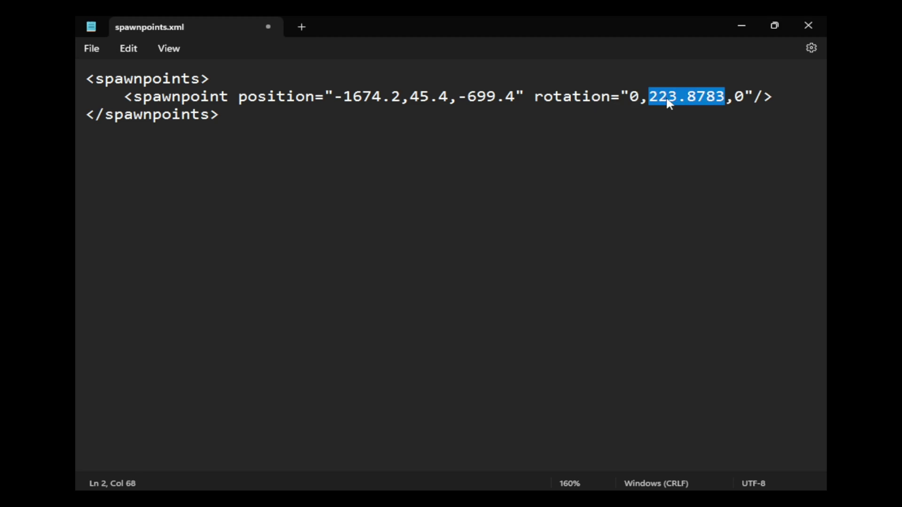
pyautogui.moveTo(633, 96); pyautogui.dragTo(641, 97)
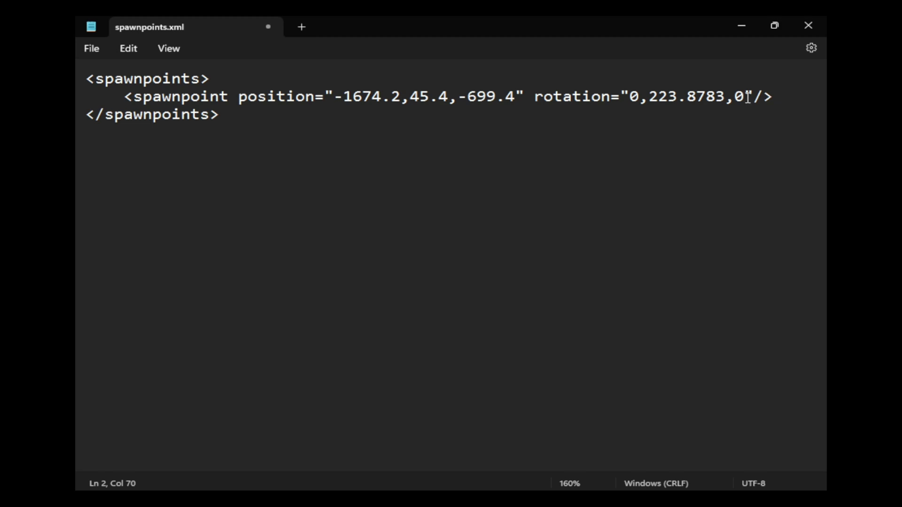
pyautogui.moveTo(726, 96); pyautogui.dragTo(636, 104)
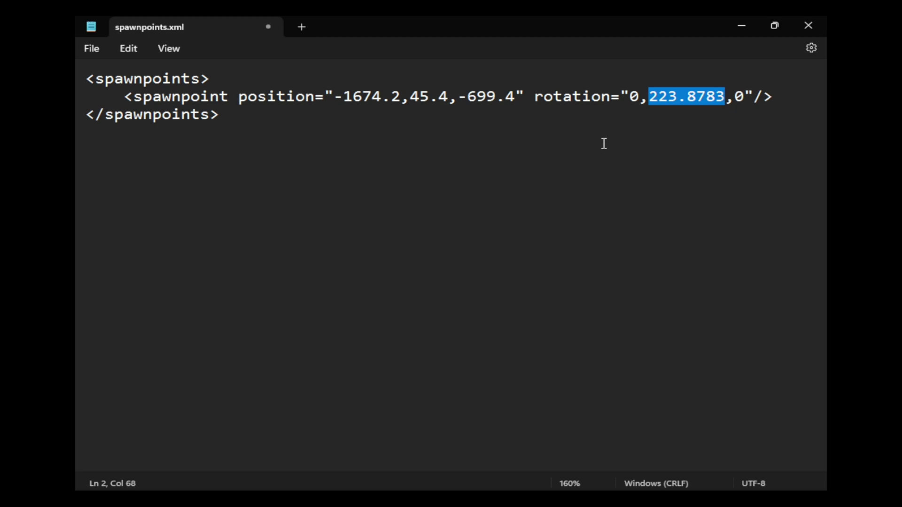
pyautogui.write('23.5')
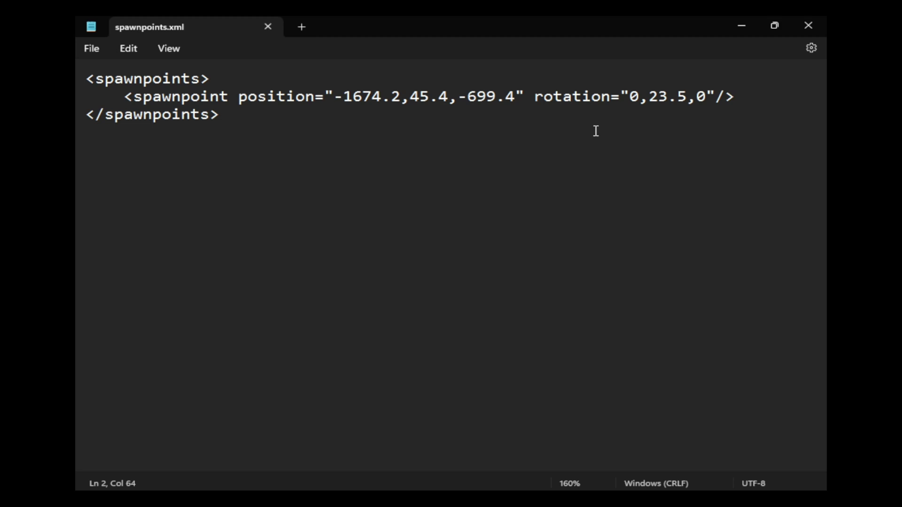
pyautogui.click(267, 26)
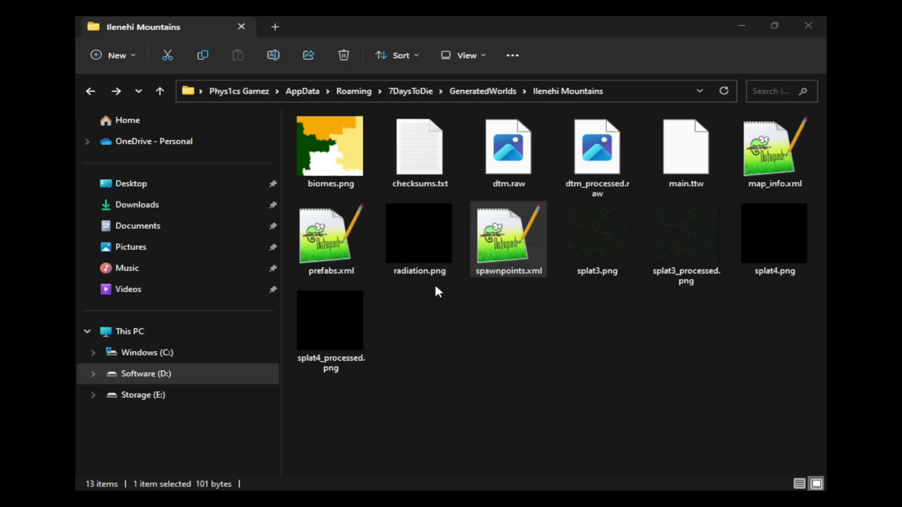
pyautogui.moveTo(346, 432); pyautogui.dragTo(804, 136)
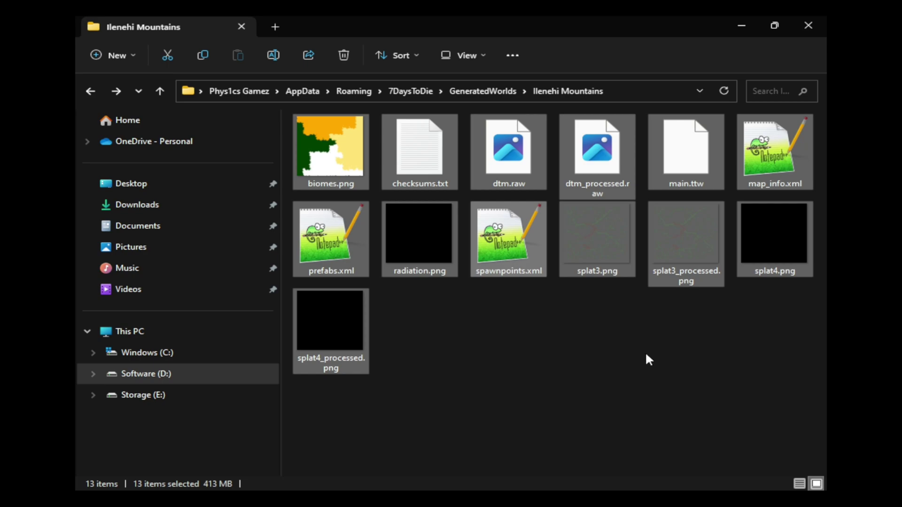
pyautogui.click(588, 342)
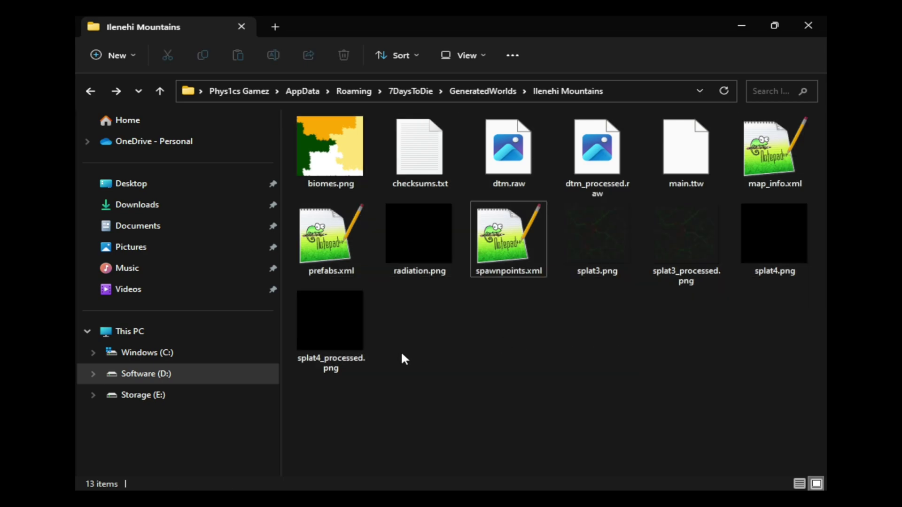
pyautogui.click(503, 269)
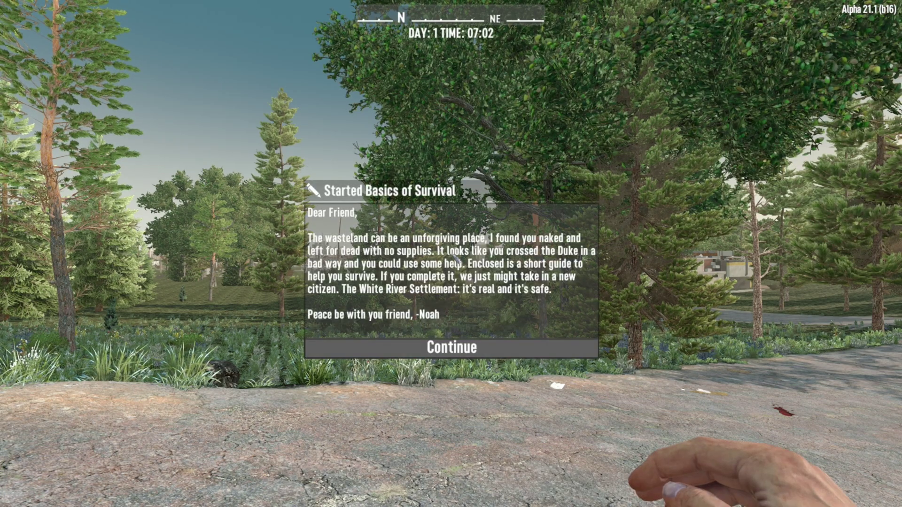
# - Dismiss the intro letter and run along the pine-forest road from the new spawn
pyautogui.press('Escape')
pyautogui.press('Escape')
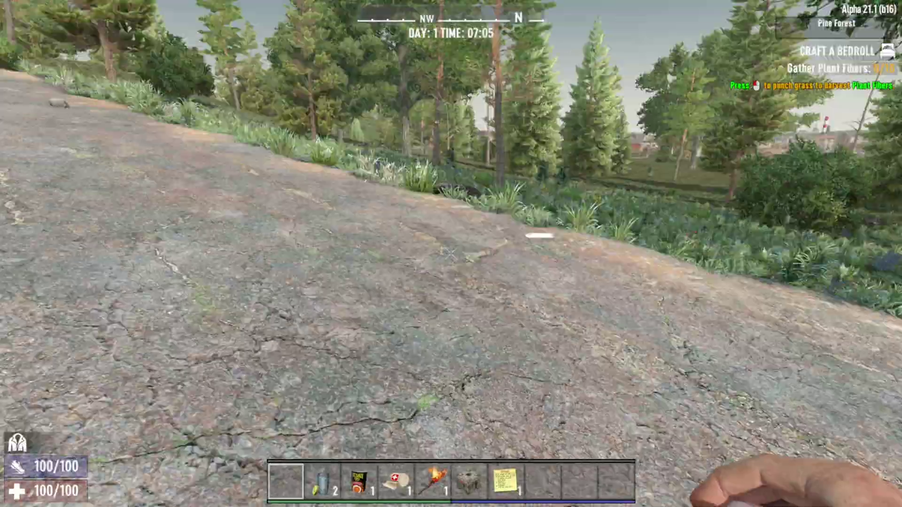
pyautogui.press('s')
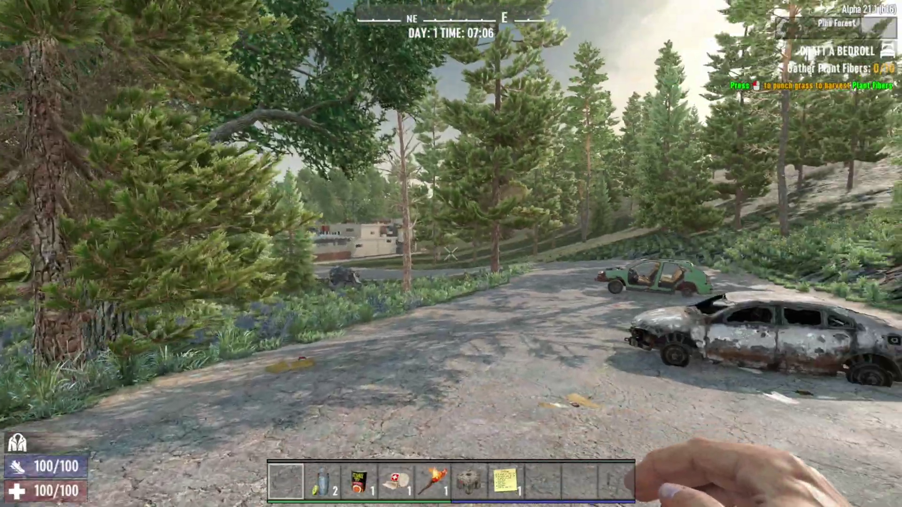
pyautogui.hotkey('shift', 'w')
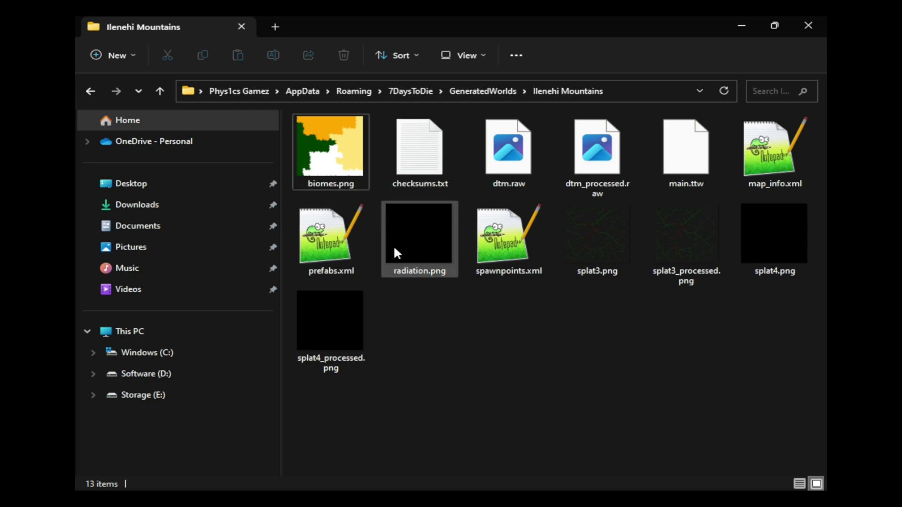
# - Copy the Ilenehi Mountains world folder path from Explorer's address bar and switch to 7DTD-MapPreview
pyautogui.click(190, 97)
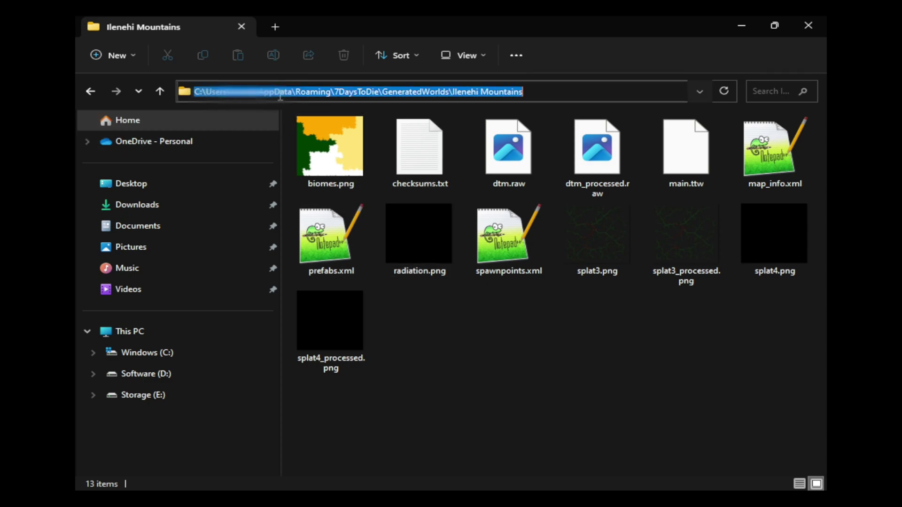
pyautogui.rightClick(284, 97)
pyautogui.click(199, 140)
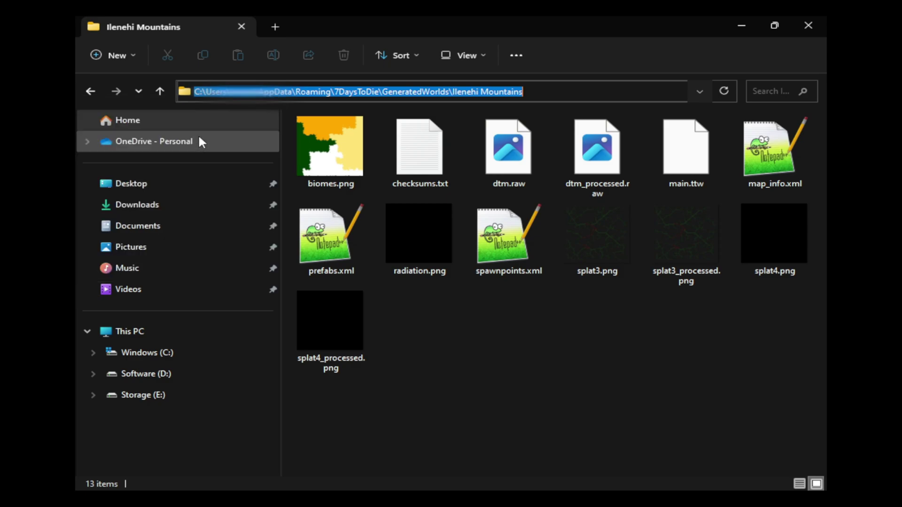
pyautogui.hotkey('alt', 'Tab')
# - Paste the Ilenehi Mountains path as the world folder, uncheck Display Legend, and generate preview.png
pyautogui.click(194, 57)
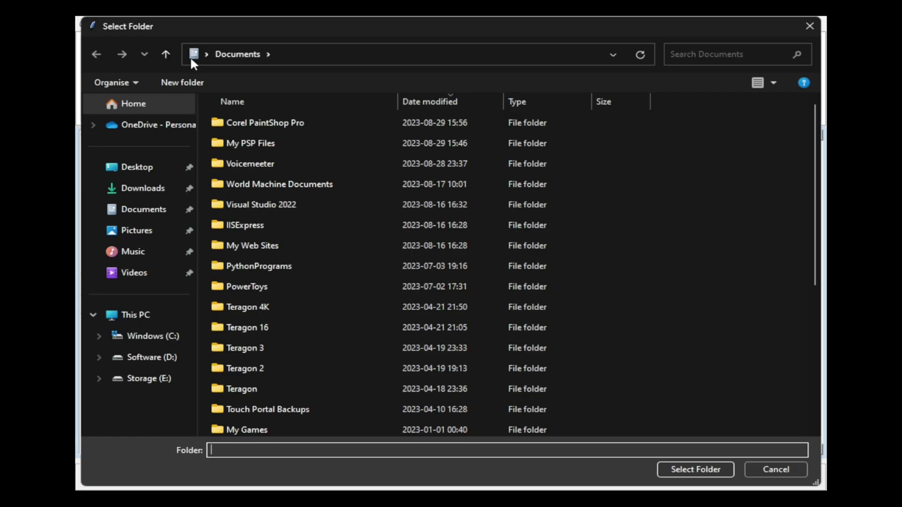
pyautogui.rightClick(234, 450)
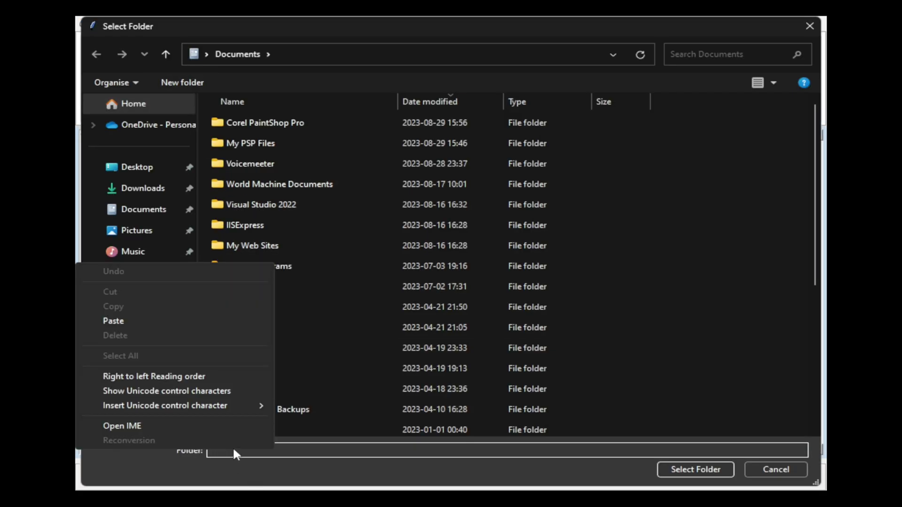
pyautogui.click(161, 318)
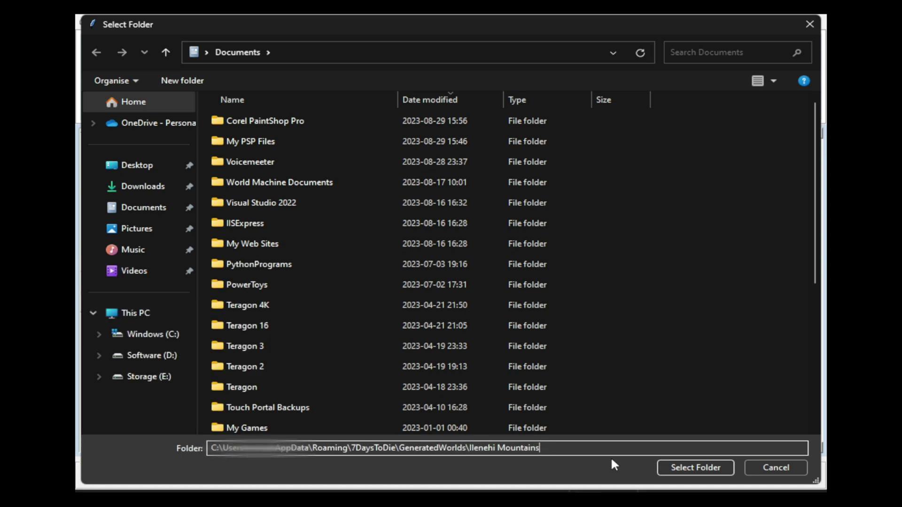
pyautogui.click(695, 467)
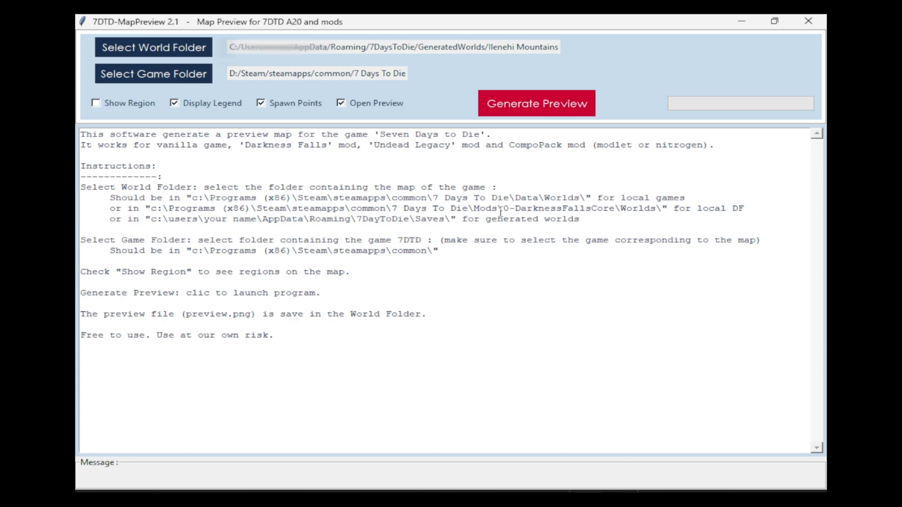
pyautogui.click(173, 104)
pyautogui.click(496, 115)
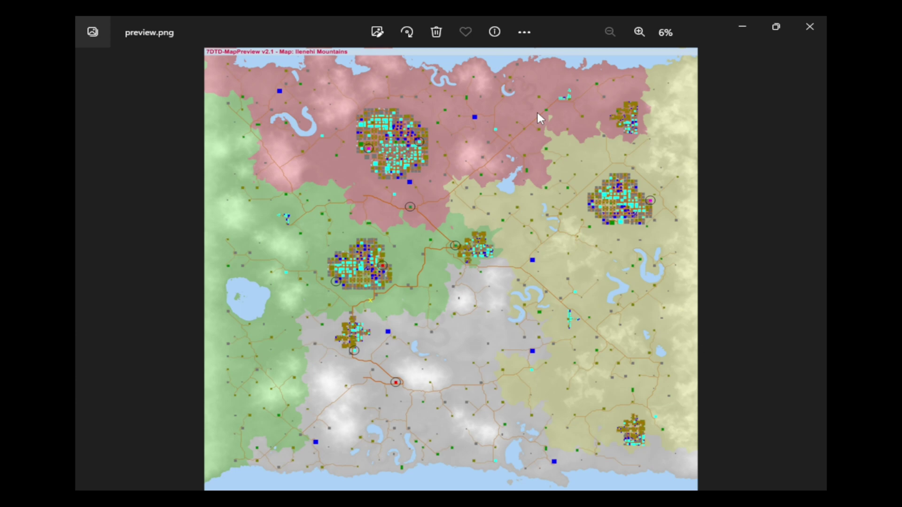
# - Zoom in and out on preview.png around the yellow spawn marker, reopening it from File Explorer
pyautogui.scroll(8, 369, 293)
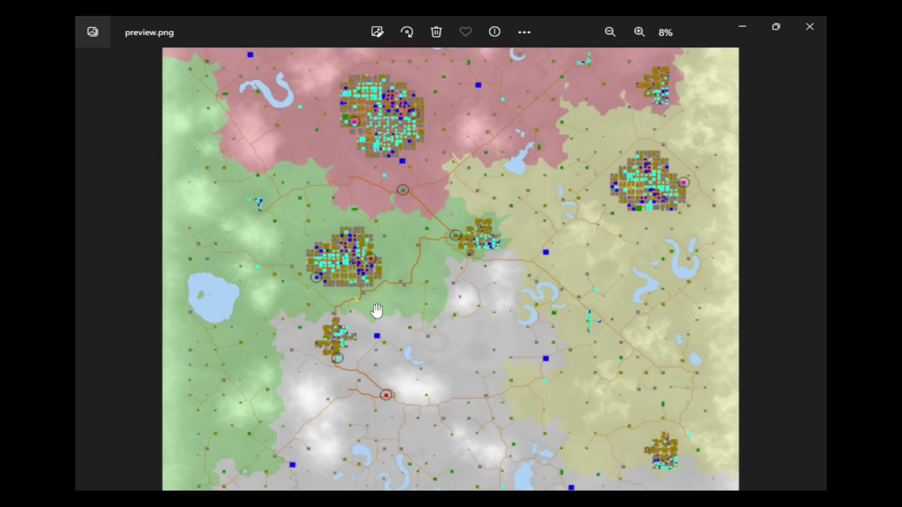
pyautogui.scroll(2, 338, 320)
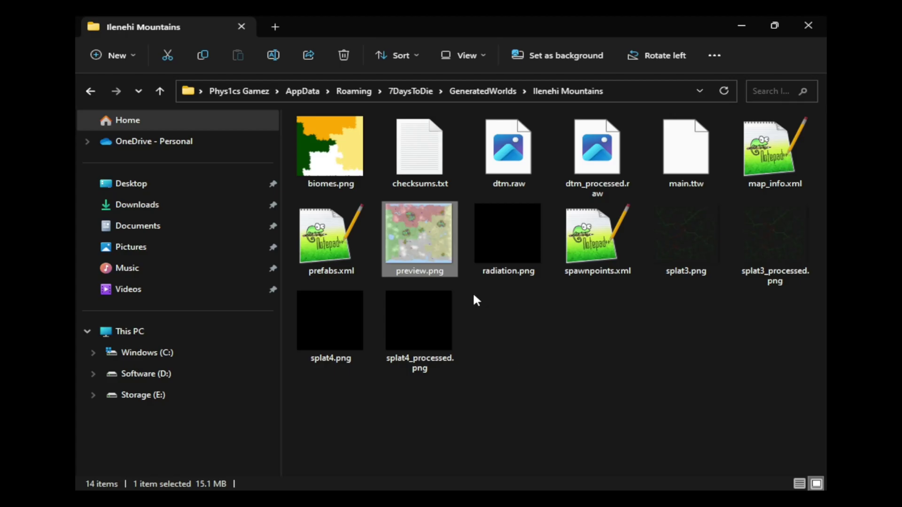
pyautogui.doubleClick(424, 254)
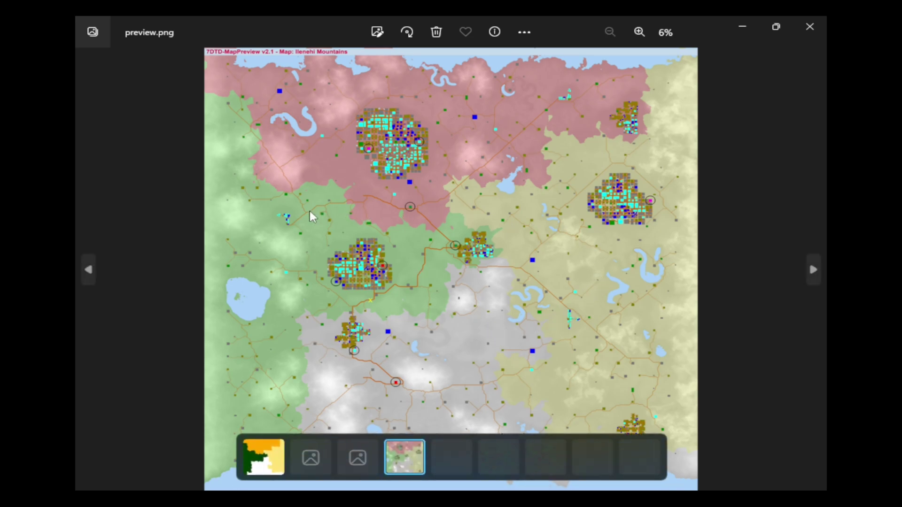
pyautogui.scroll(4, 379, 302)
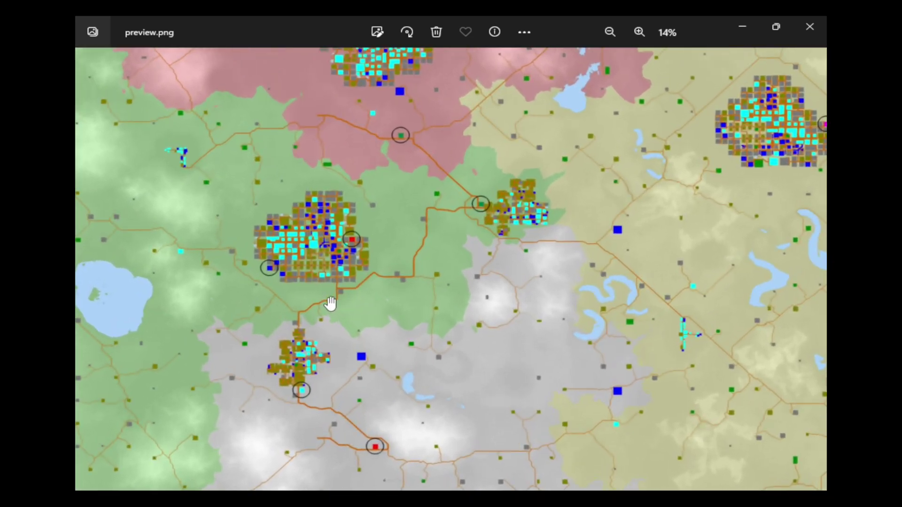
pyautogui.scroll(-3, 423, 306)
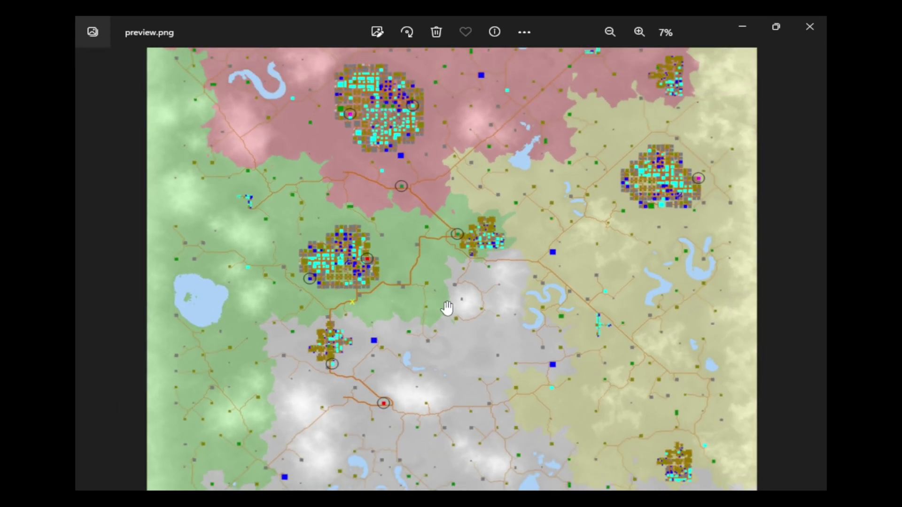
pyautogui.scroll(-1, 519, 338)
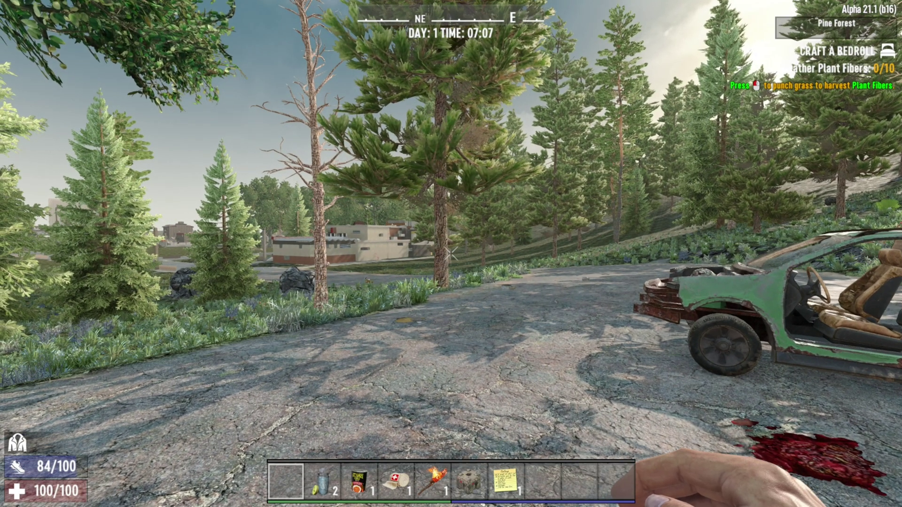
# - Sprint north through the forest and step onto the Pine Forest road
pyautogui.hotkey('shift', 'w')
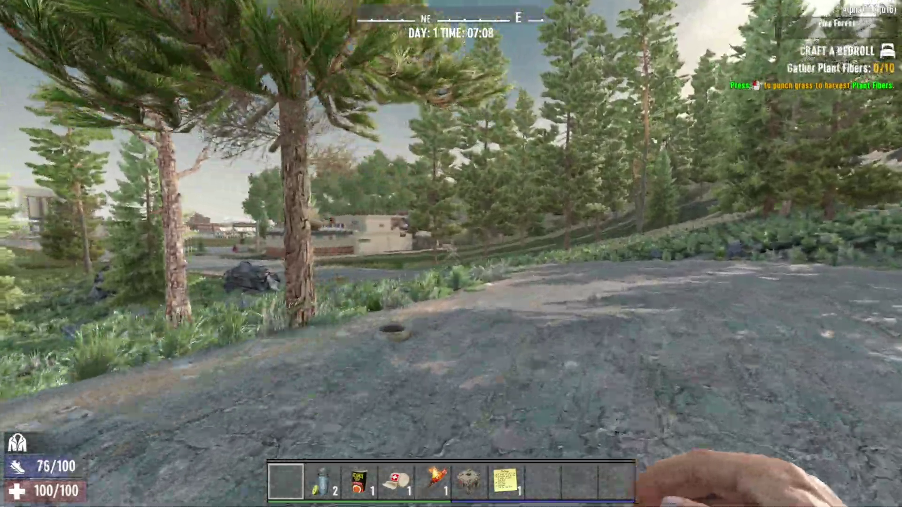
pyautogui.hotkey('shift', 'w')
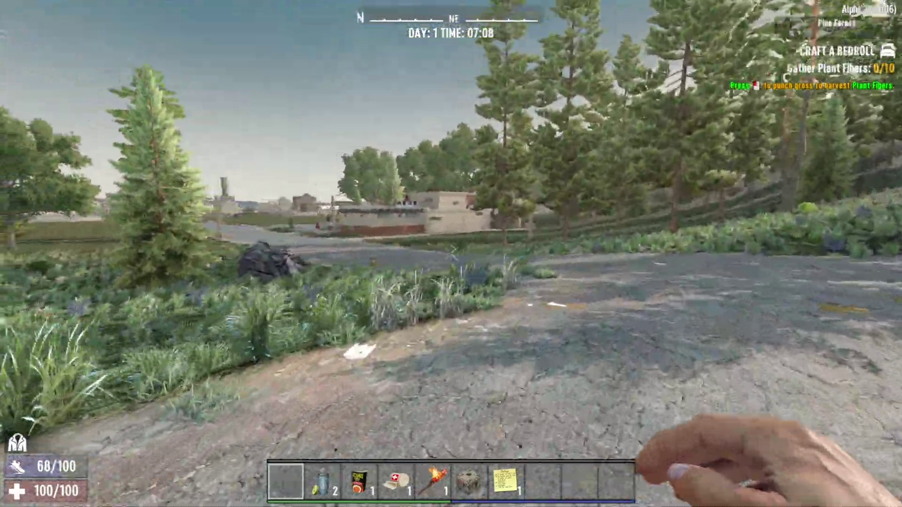
pyautogui.press('w')
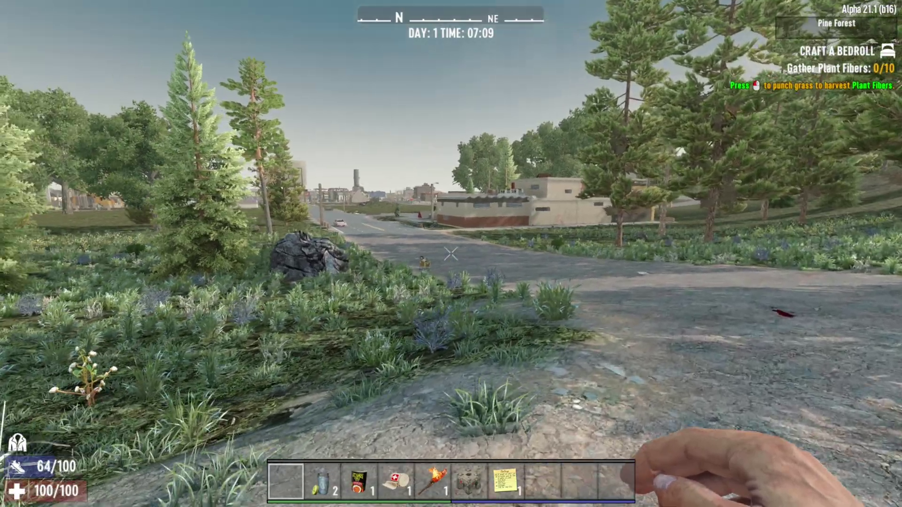
pyautogui.press('w')
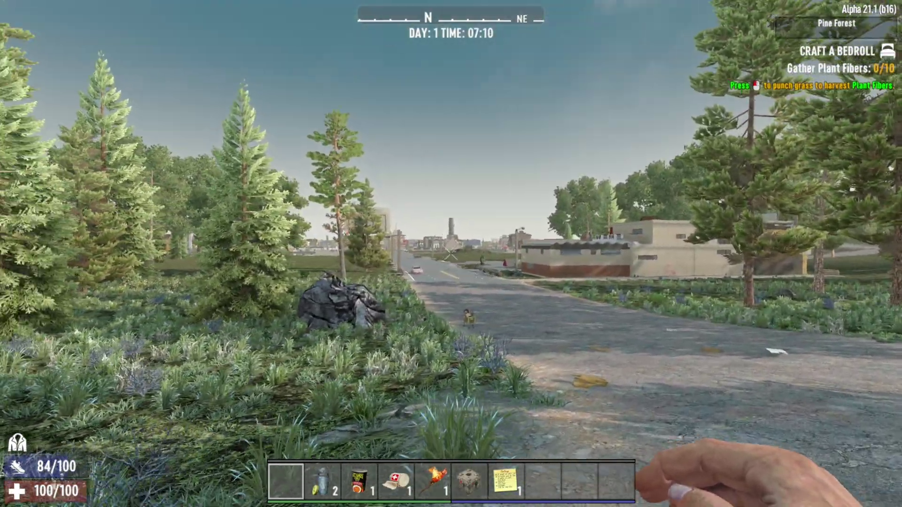
# - Sprint north along the road past the rock and shopping cart to the highway
pyautogui.hotkey('shift', 'w')
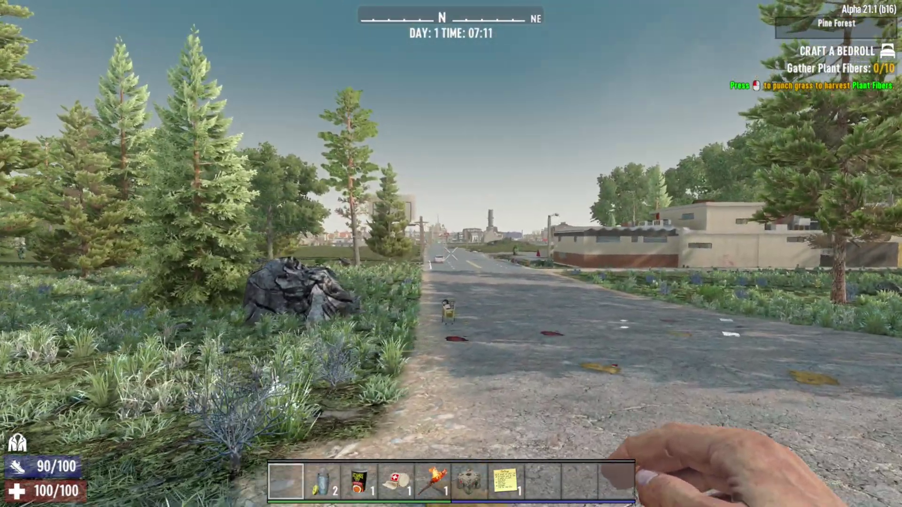
pyautogui.hotkey('shift', 'w')
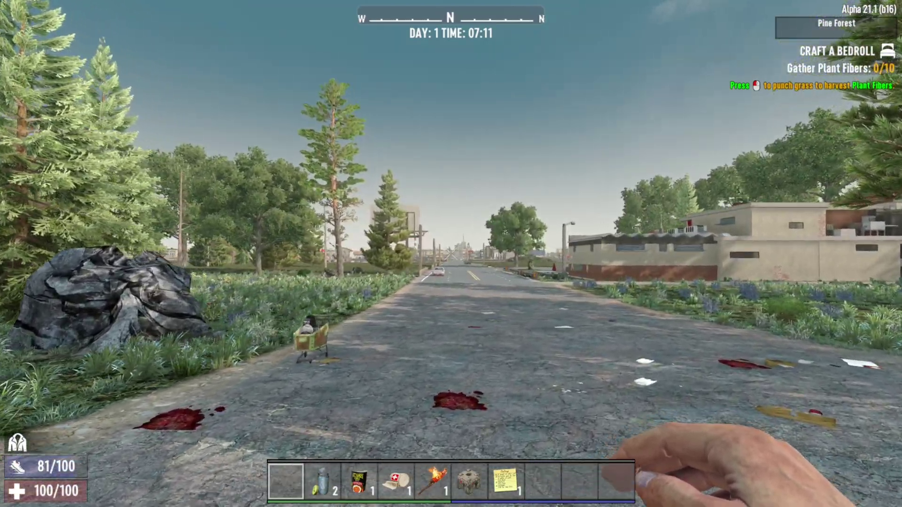
pyautogui.hotkey('shift', 'w')
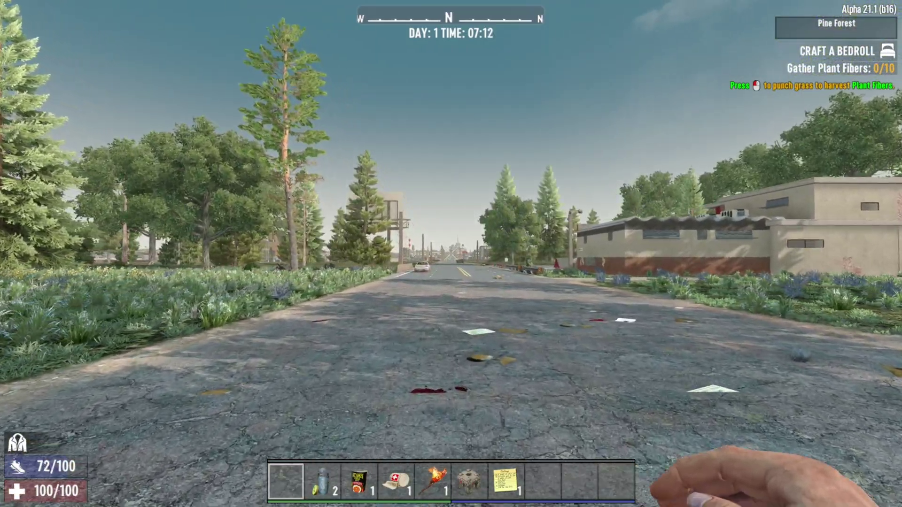
pyautogui.hotkey('shift', 'w')
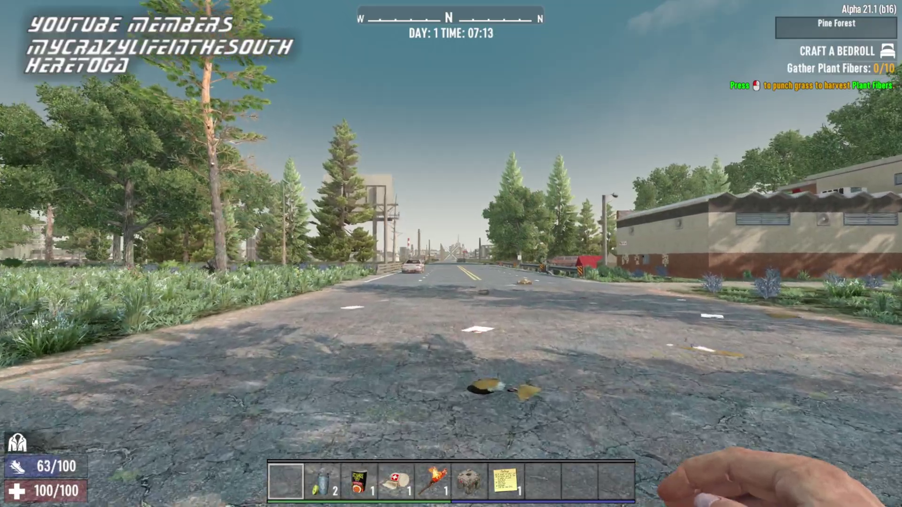
pyautogui.hotkey('shift', 'w')
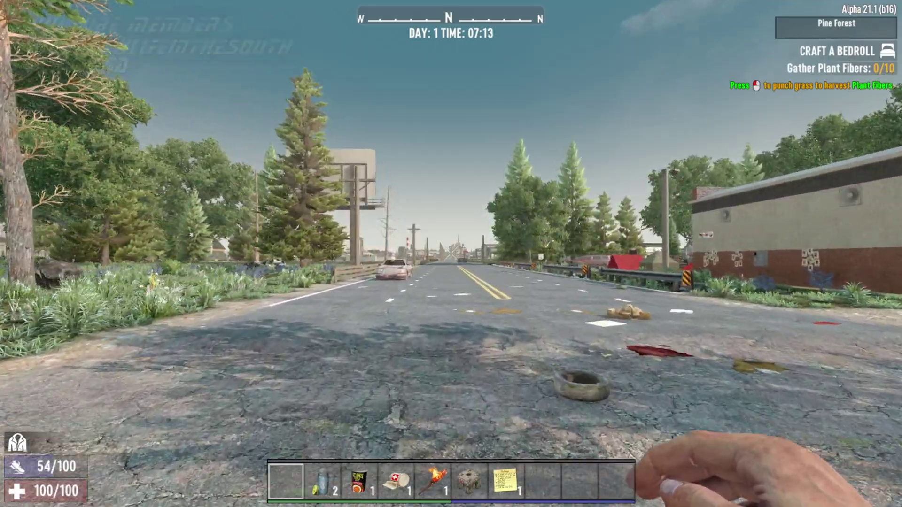
pyautogui.hotkey('shift', 'w')
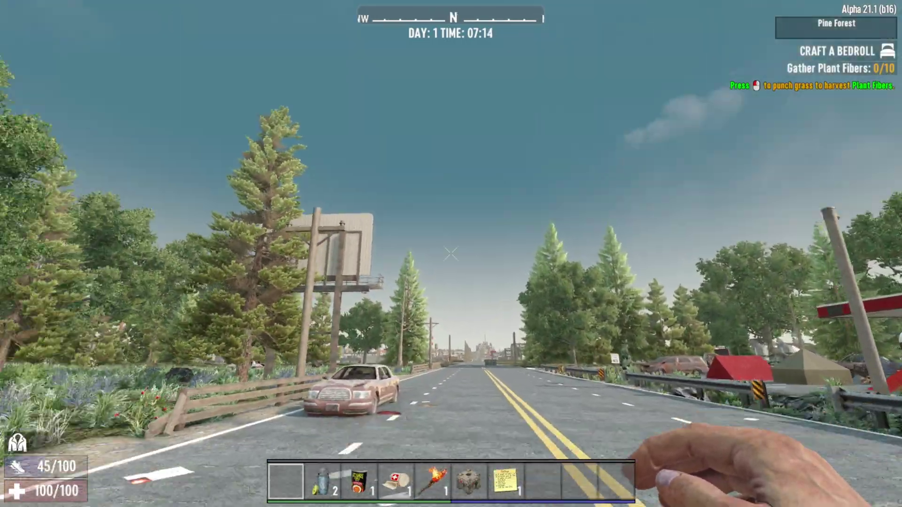